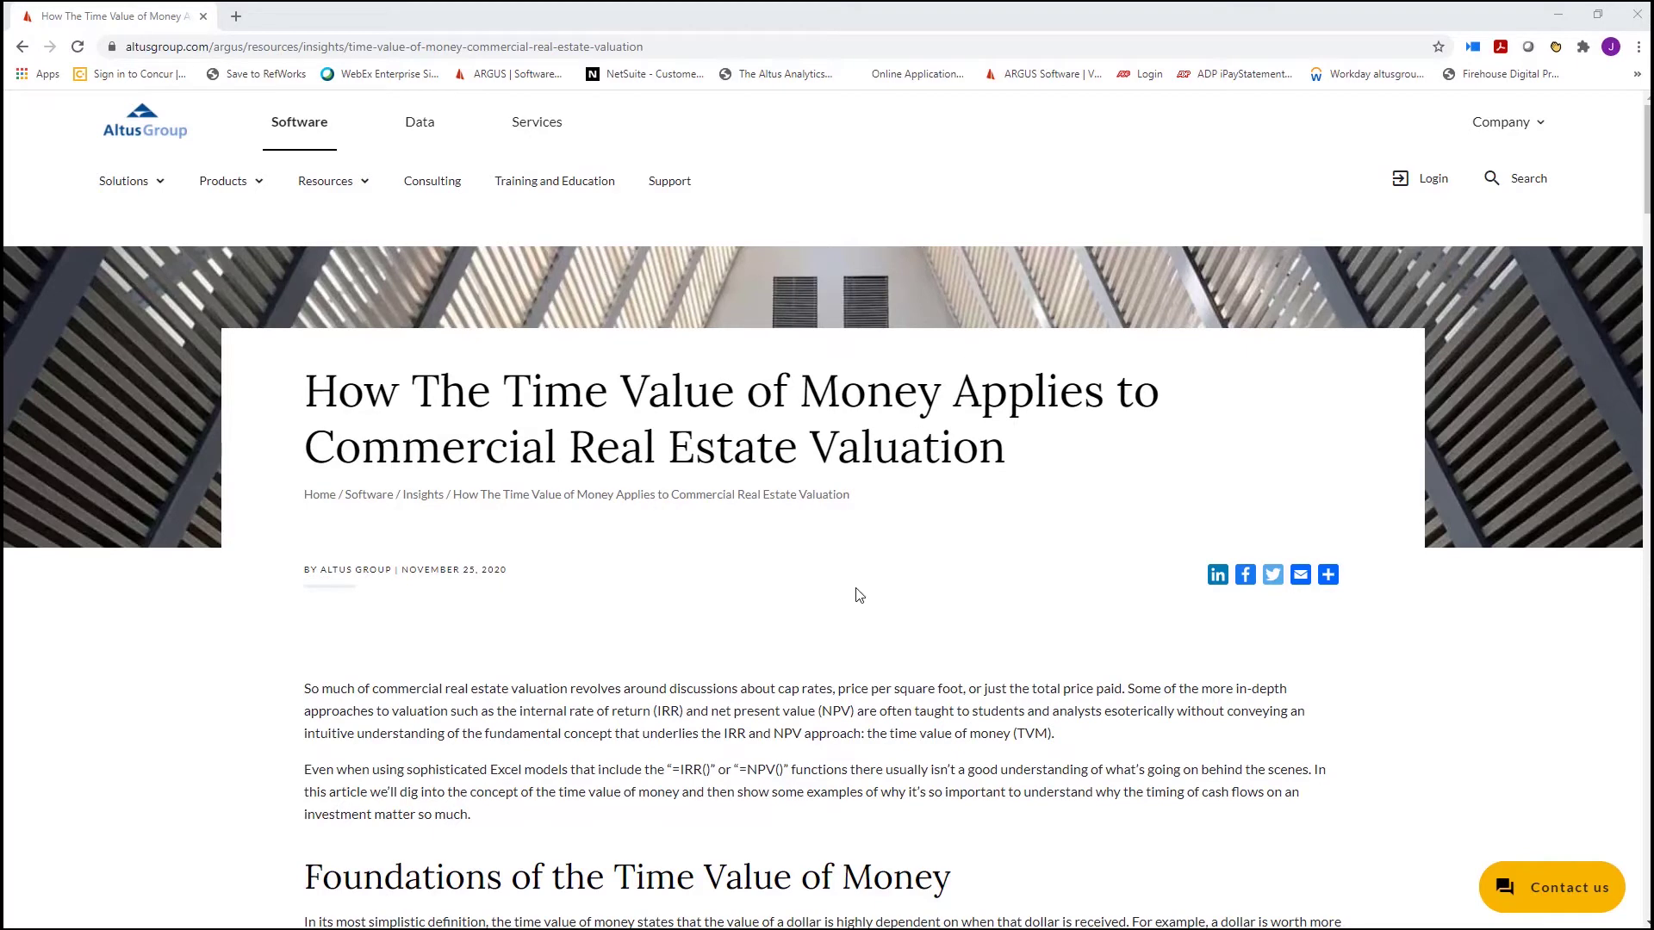
# Step: Scroll the article past Foundations and Compounding to the Discounting section's 10.00% discount-rate table
pyautogui.scroll(-4, 861, 593)
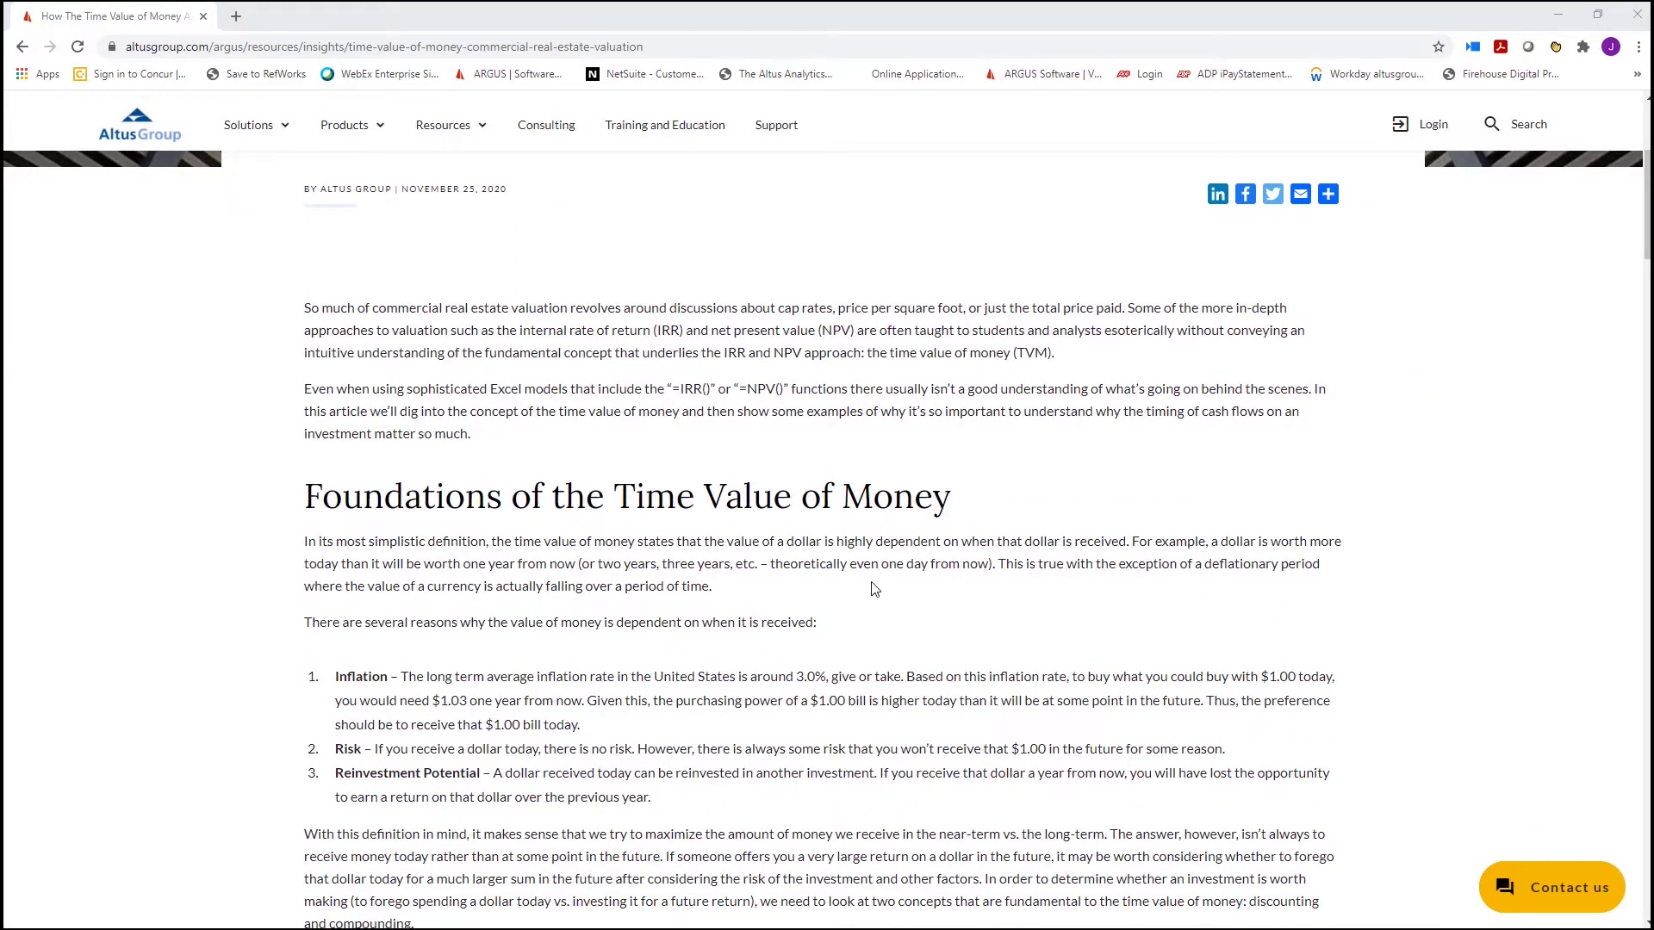
pyautogui.scroll(-5, 874, 589)
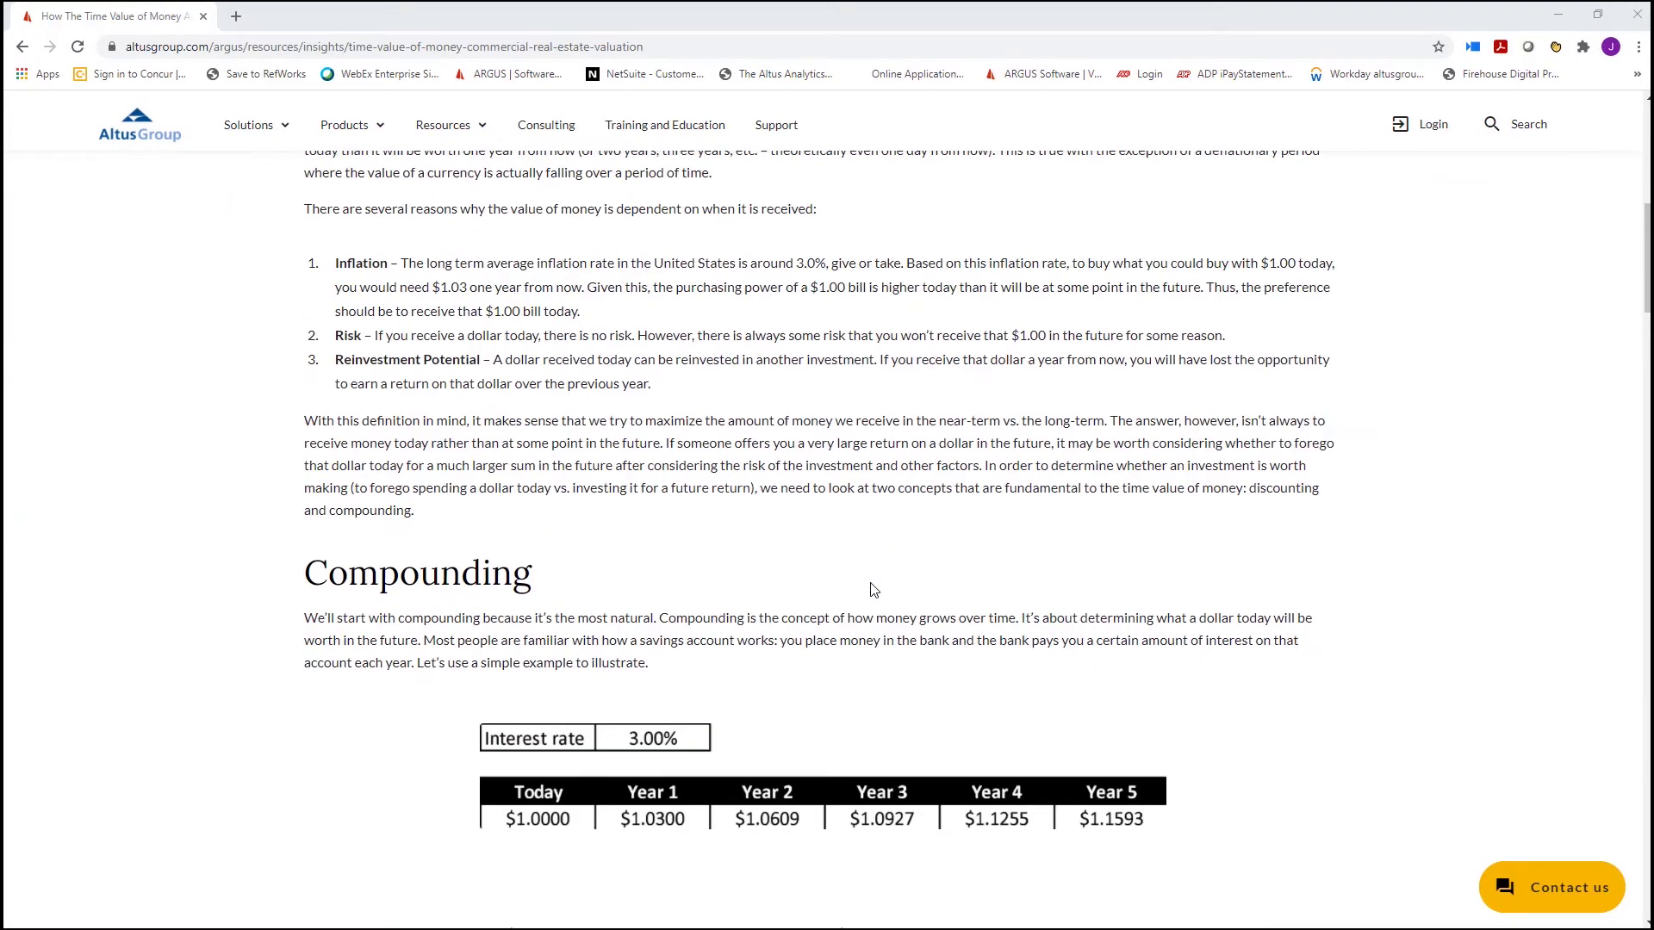
pyautogui.scroll(-7, 874, 590)
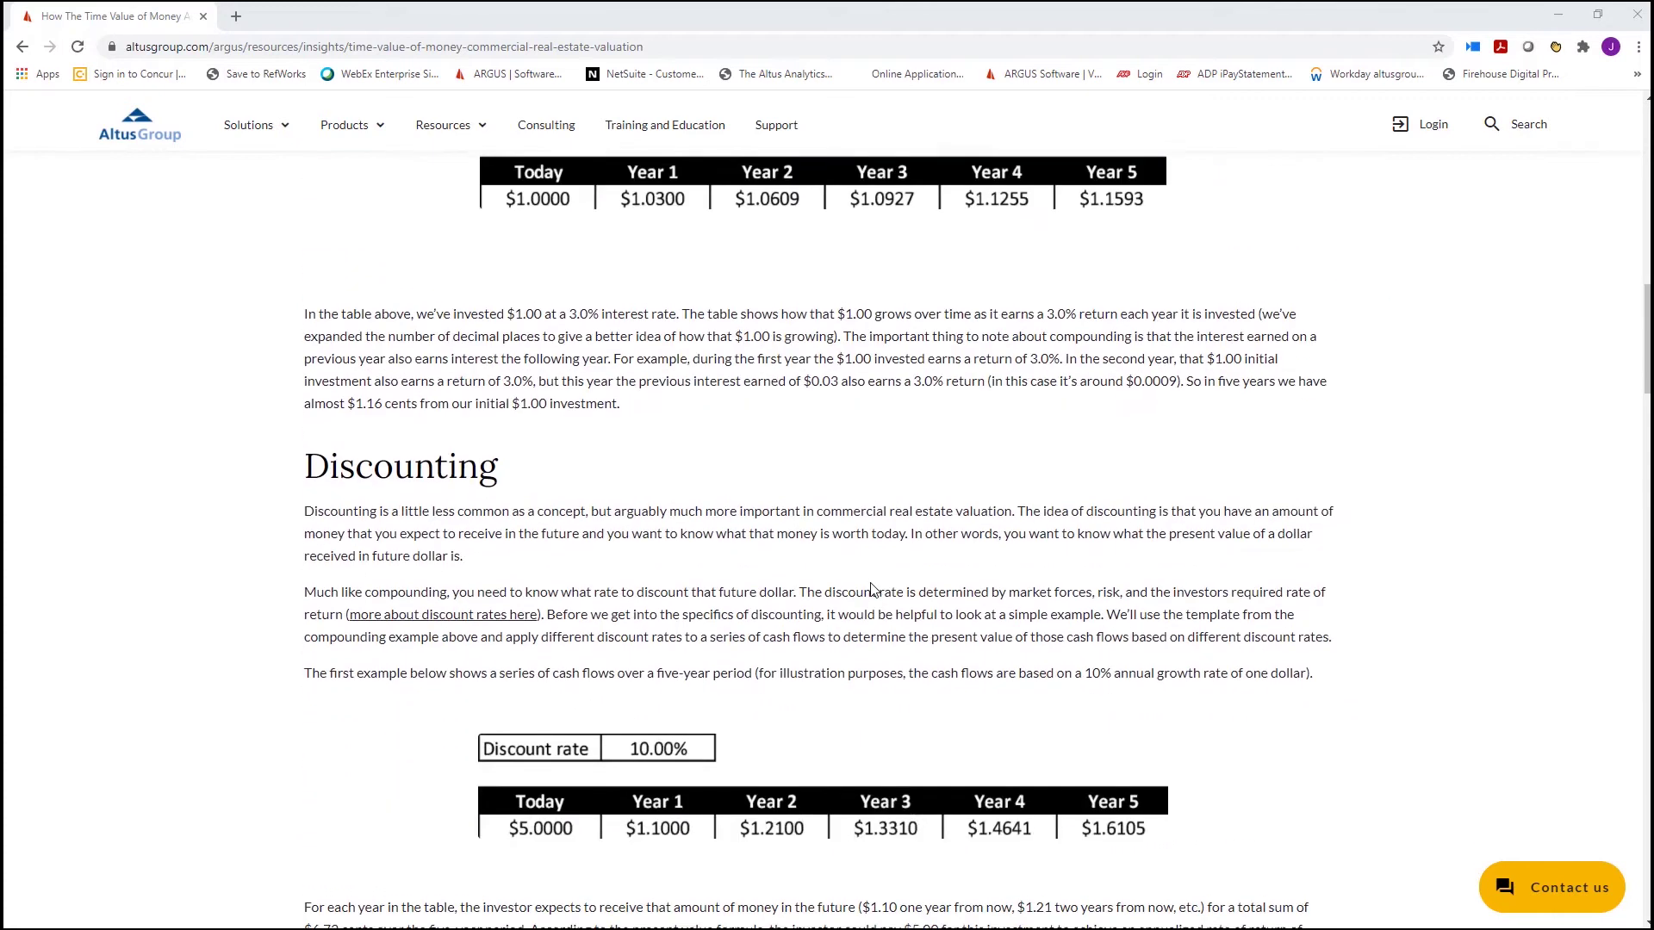
pyautogui.scroll(-3, 875, 590)
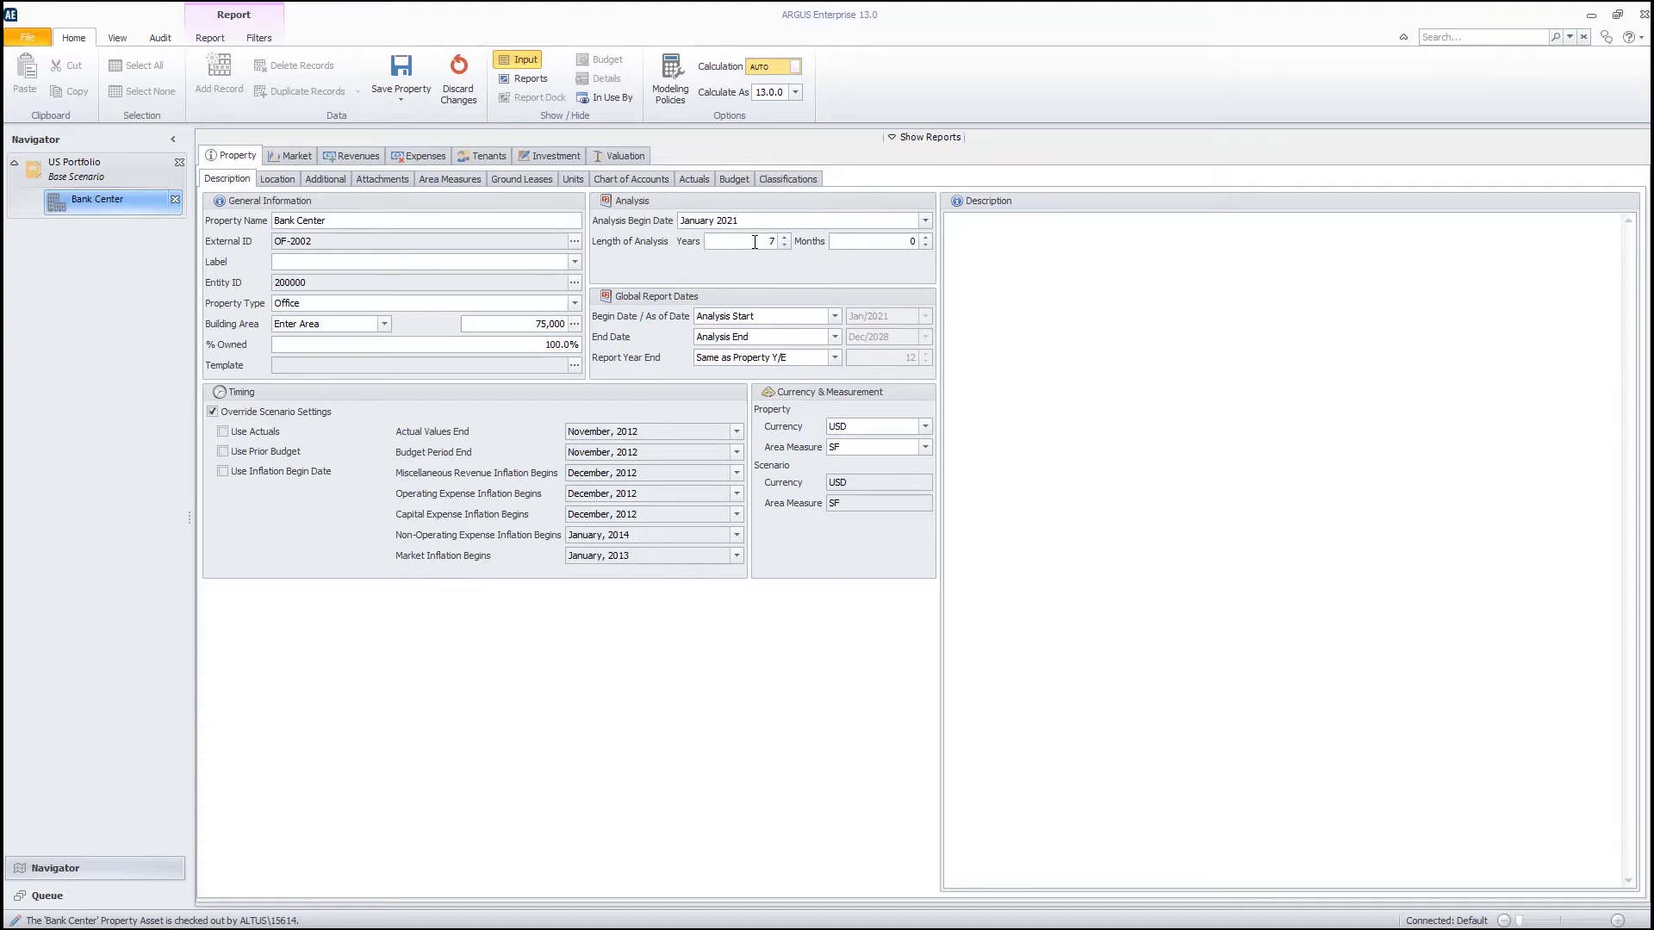
# Step: Check the 7-year analysis length, then view inflation: General 4%, Market 5%, Expense 3%, CPI 3%
pyautogui.click(754, 242)
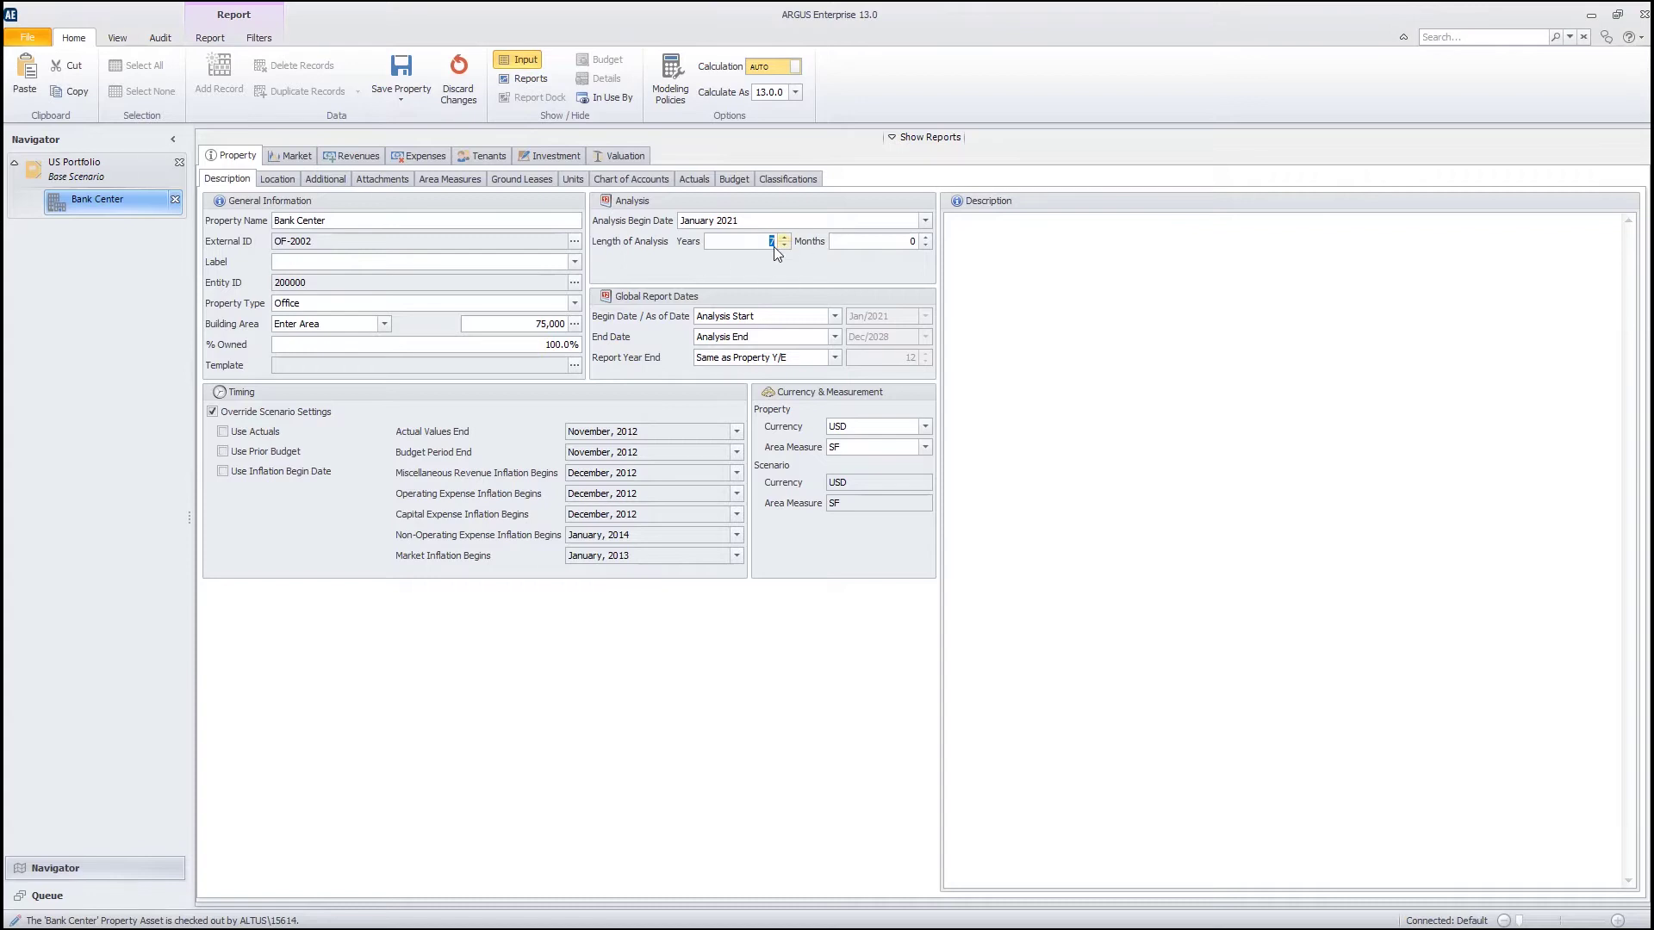
pyautogui.click(301, 159)
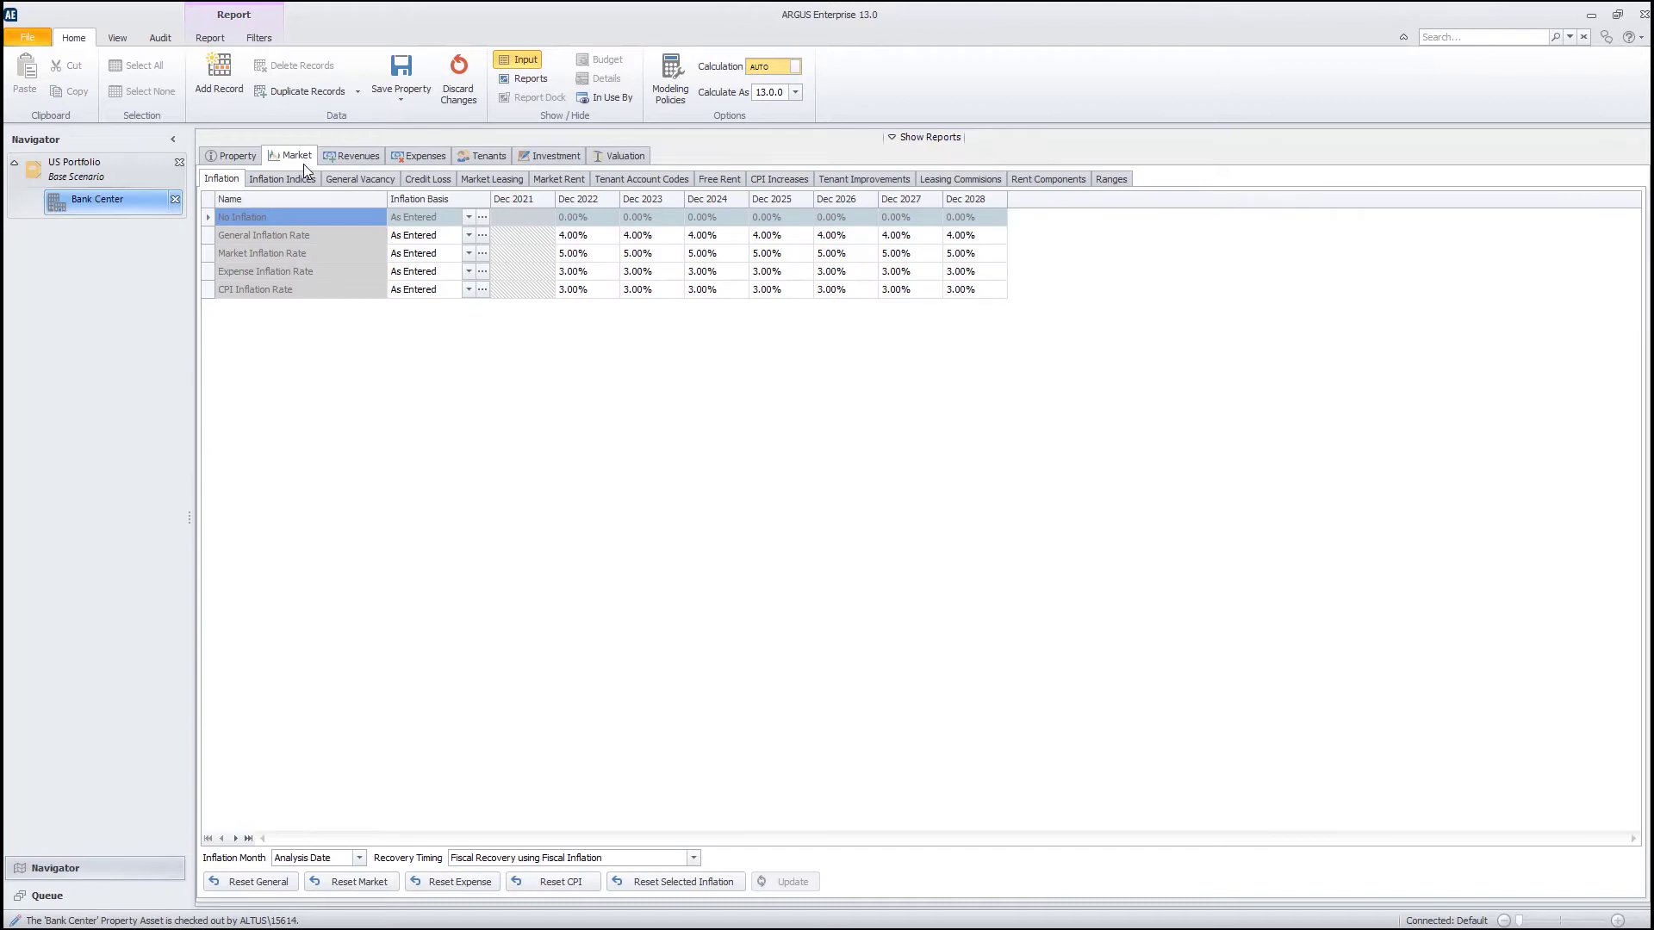
# Step: Review Bank Center's miscellaneous revenues, operating expense lines and tenant rent roll
pyautogui.click(359, 158)
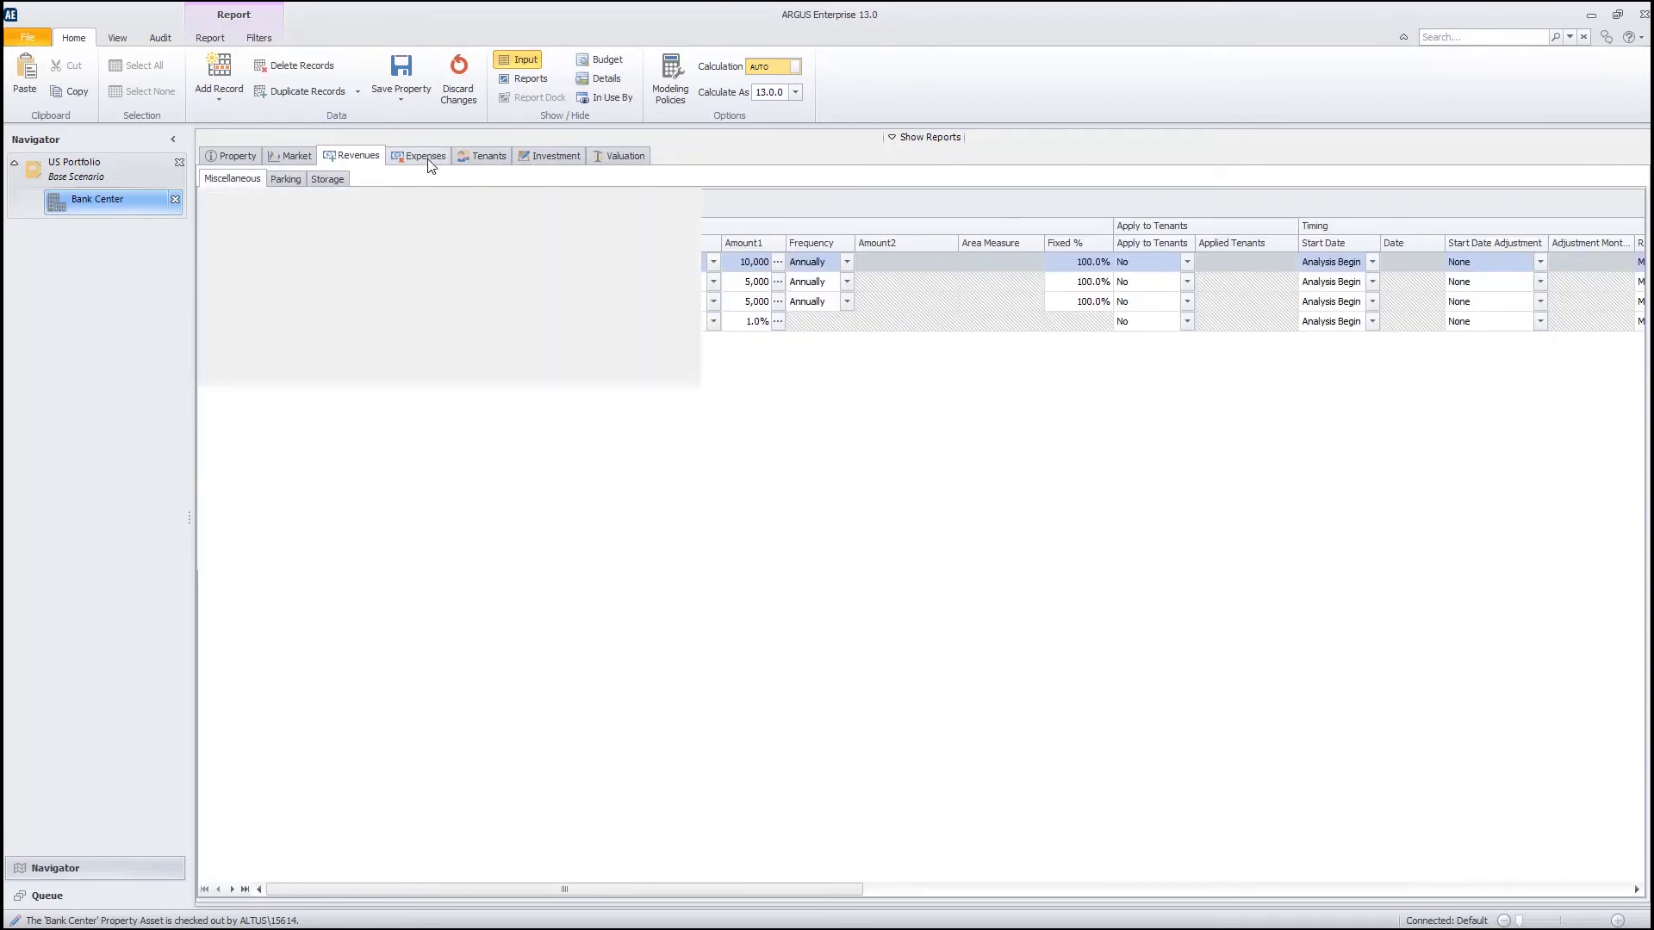
pyautogui.click(428, 159)
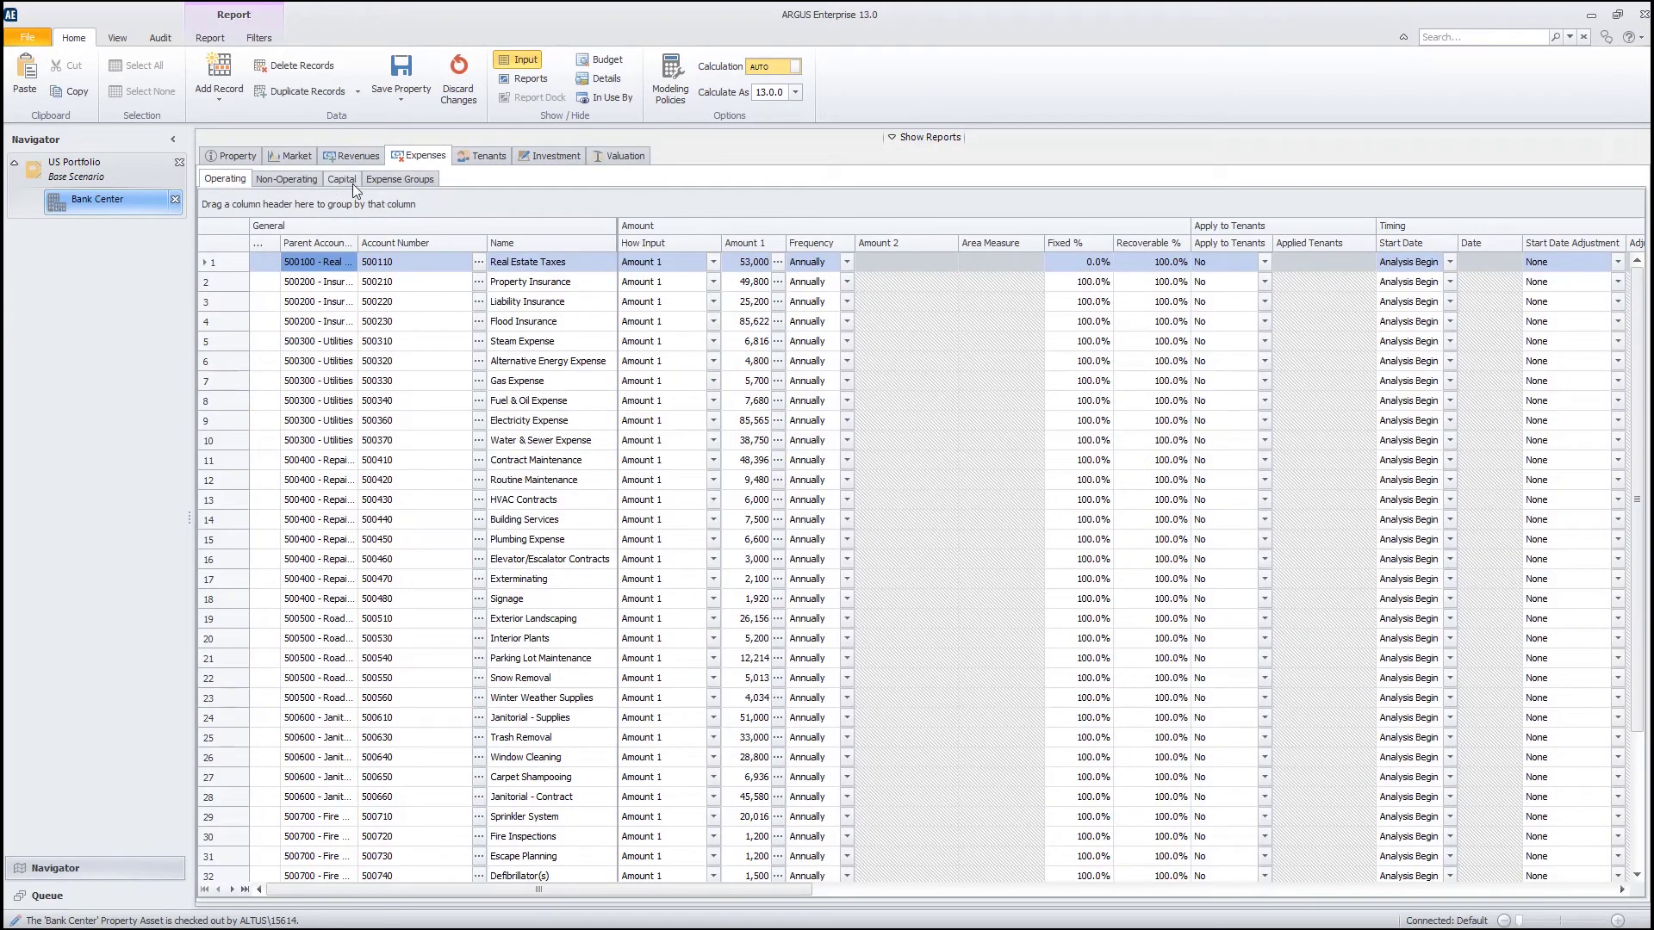
pyautogui.click(487, 158)
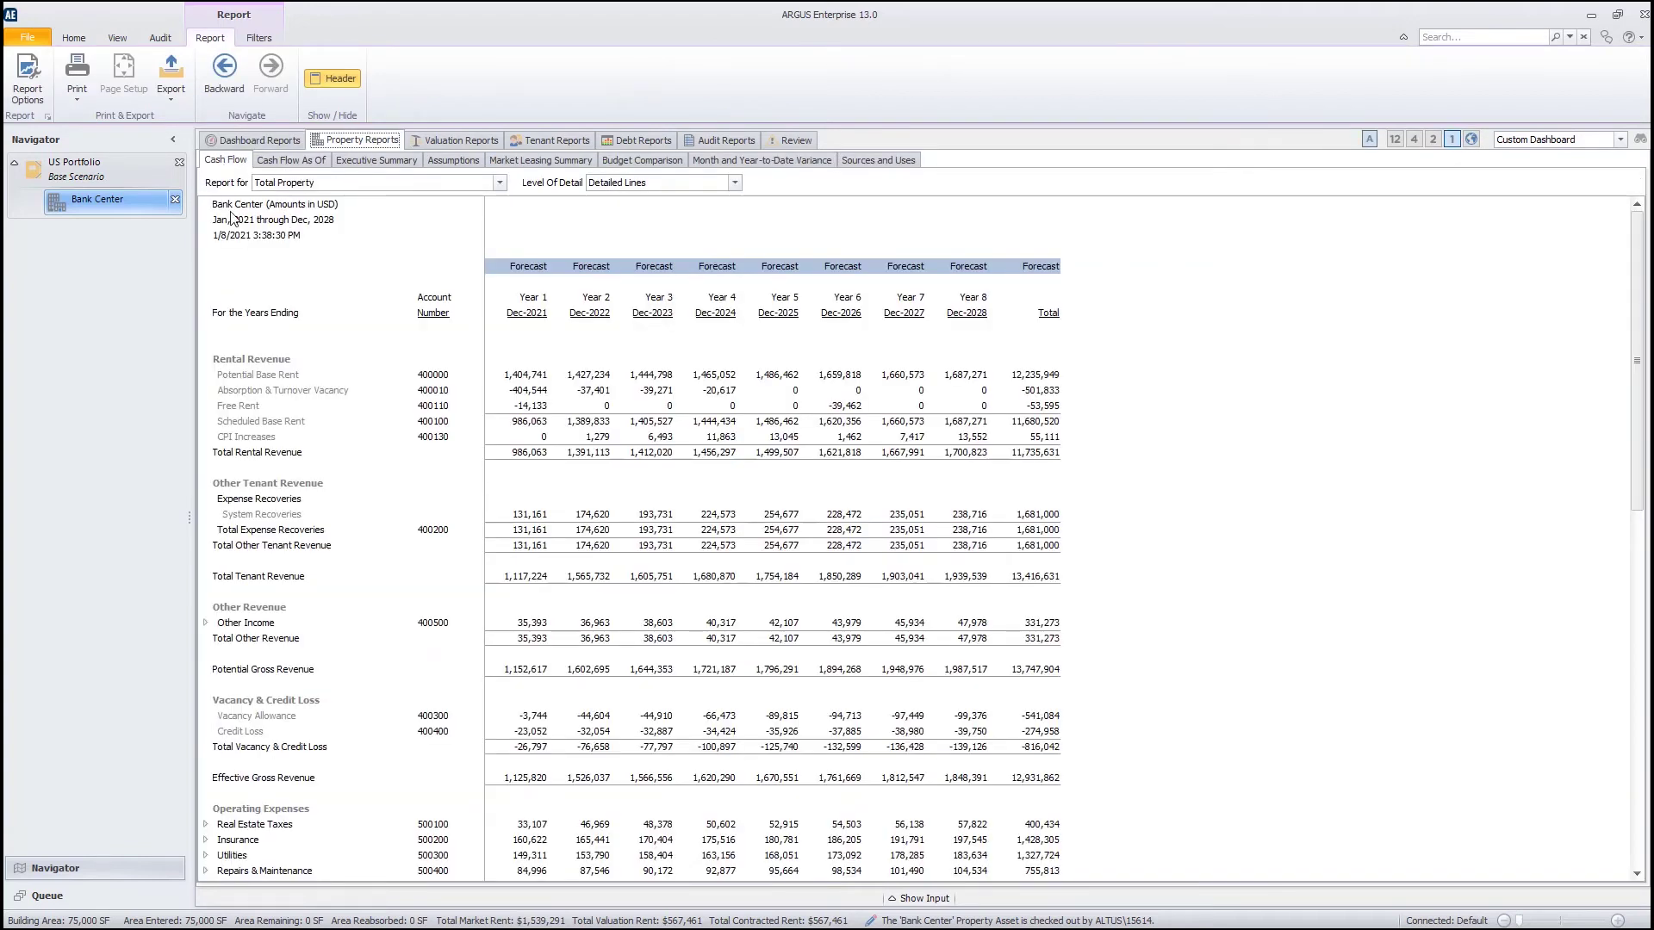
# Step: Scroll the Cash Flow report to NOI 6,544,823 and after-debt-service 909,430, then back up
pyautogui.scroll(-14, 774, 661)
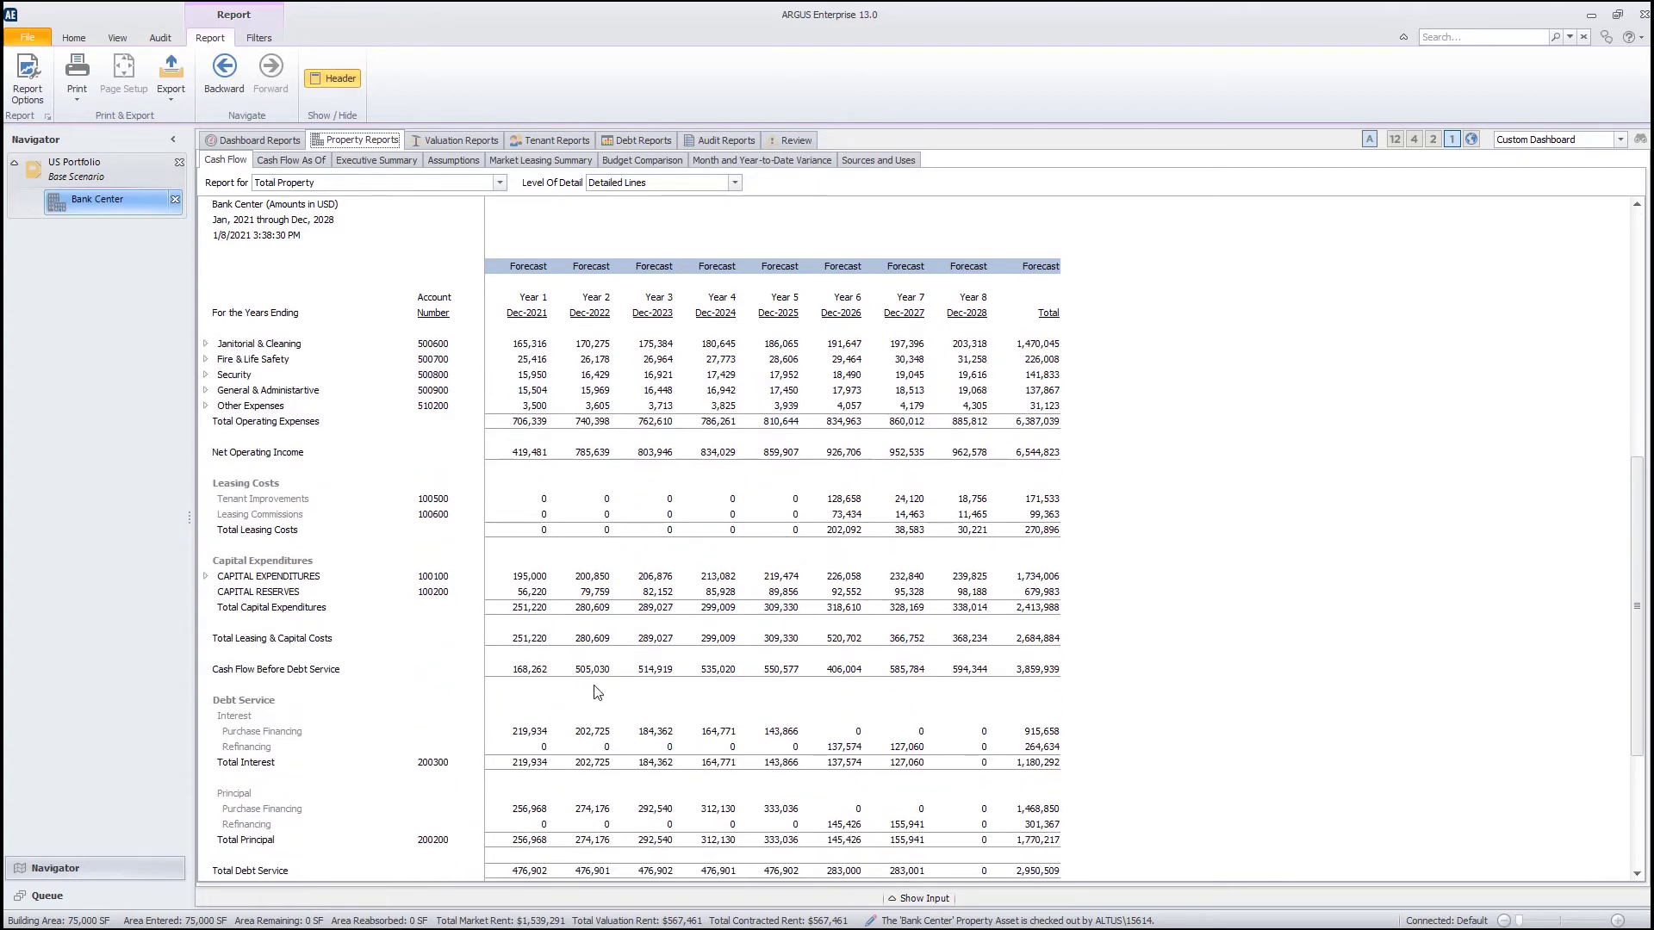
pyautogui.scroll(-4, 591, 689)
pyautogui.scroll(5, 595, 691)
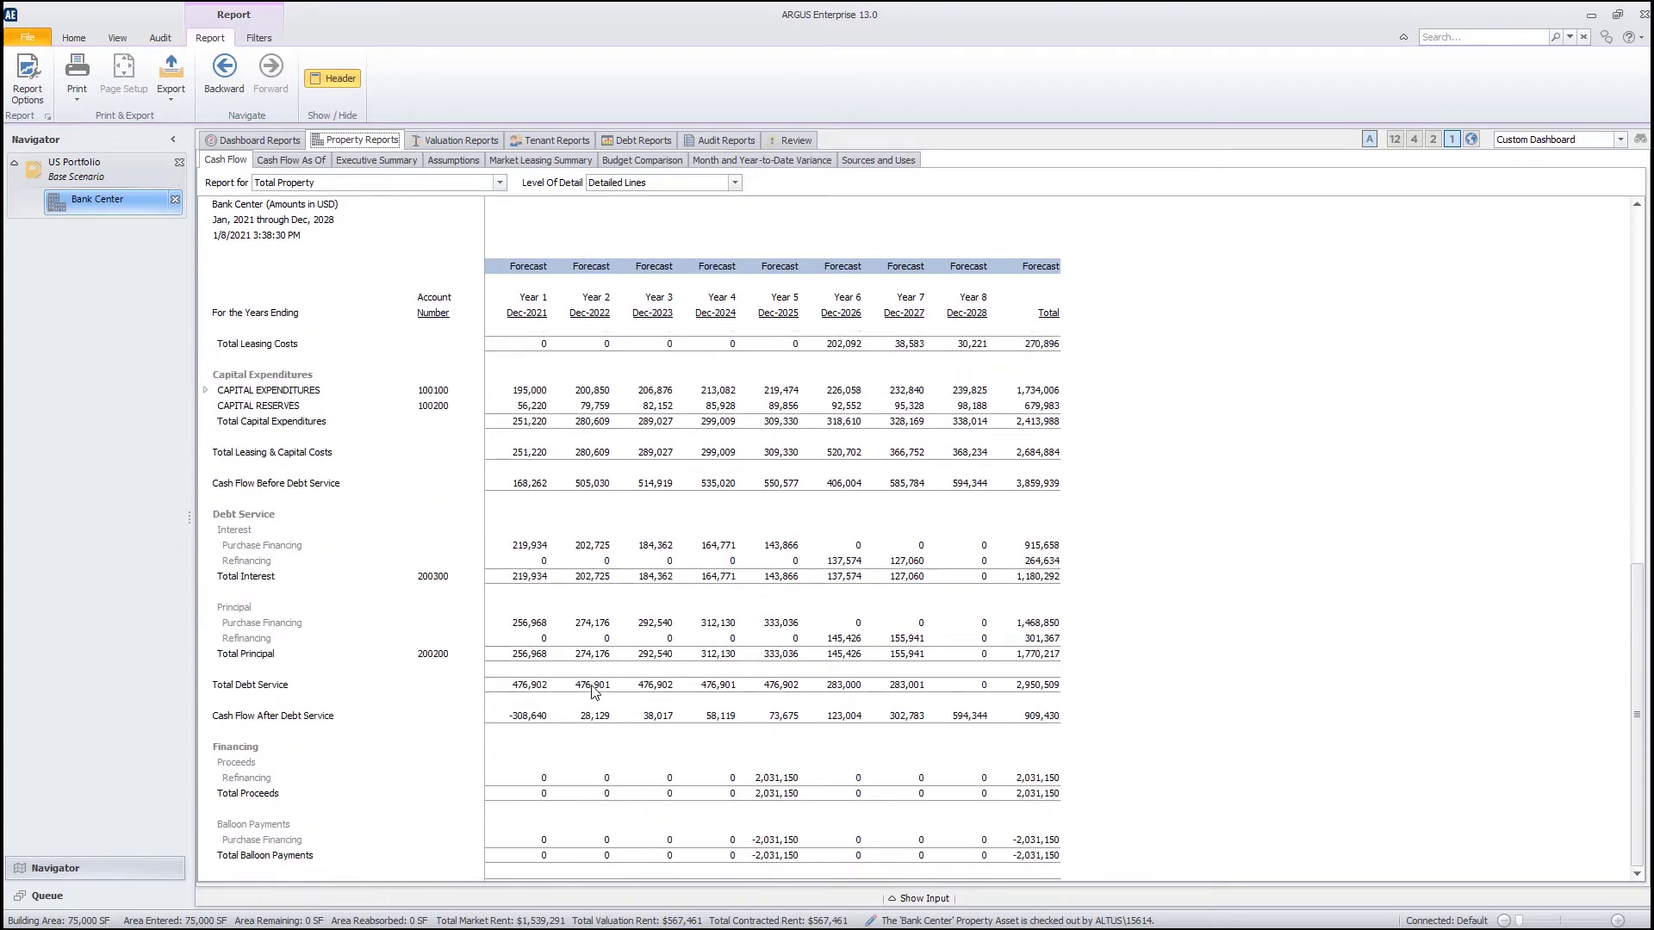
pyautogui.scroll(6, 594, 692)
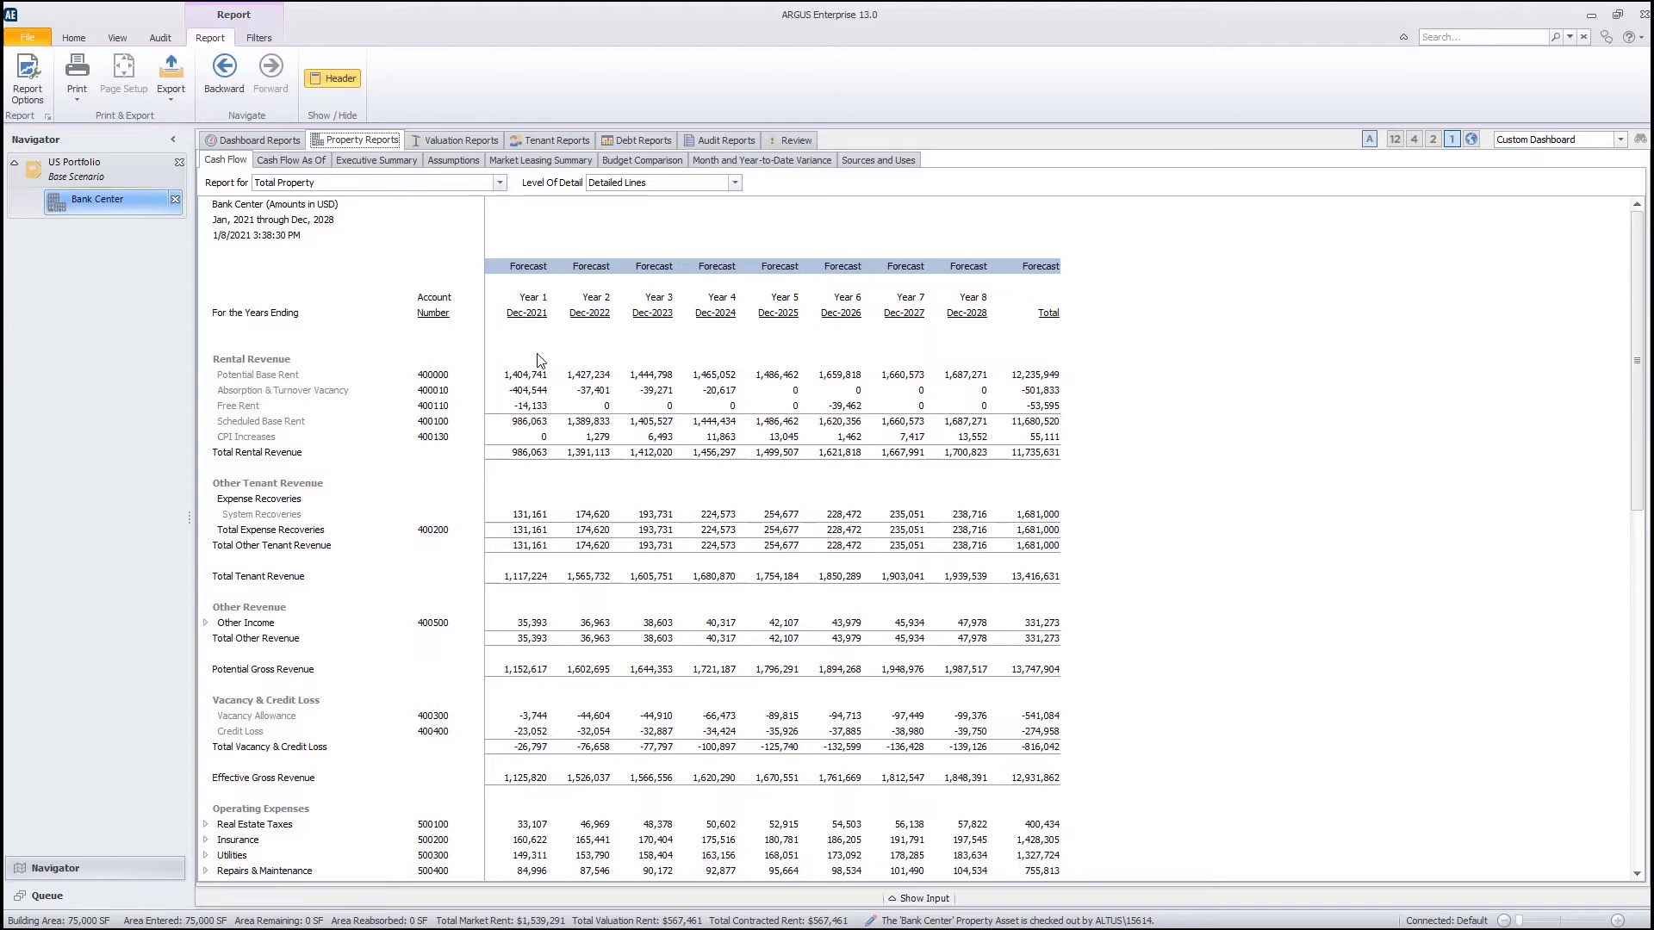
# Step: Return to the inputs and select the 12.0% discount rate under Valuation > Present Value
pyautogui.hotkey('ctrl', 'i')
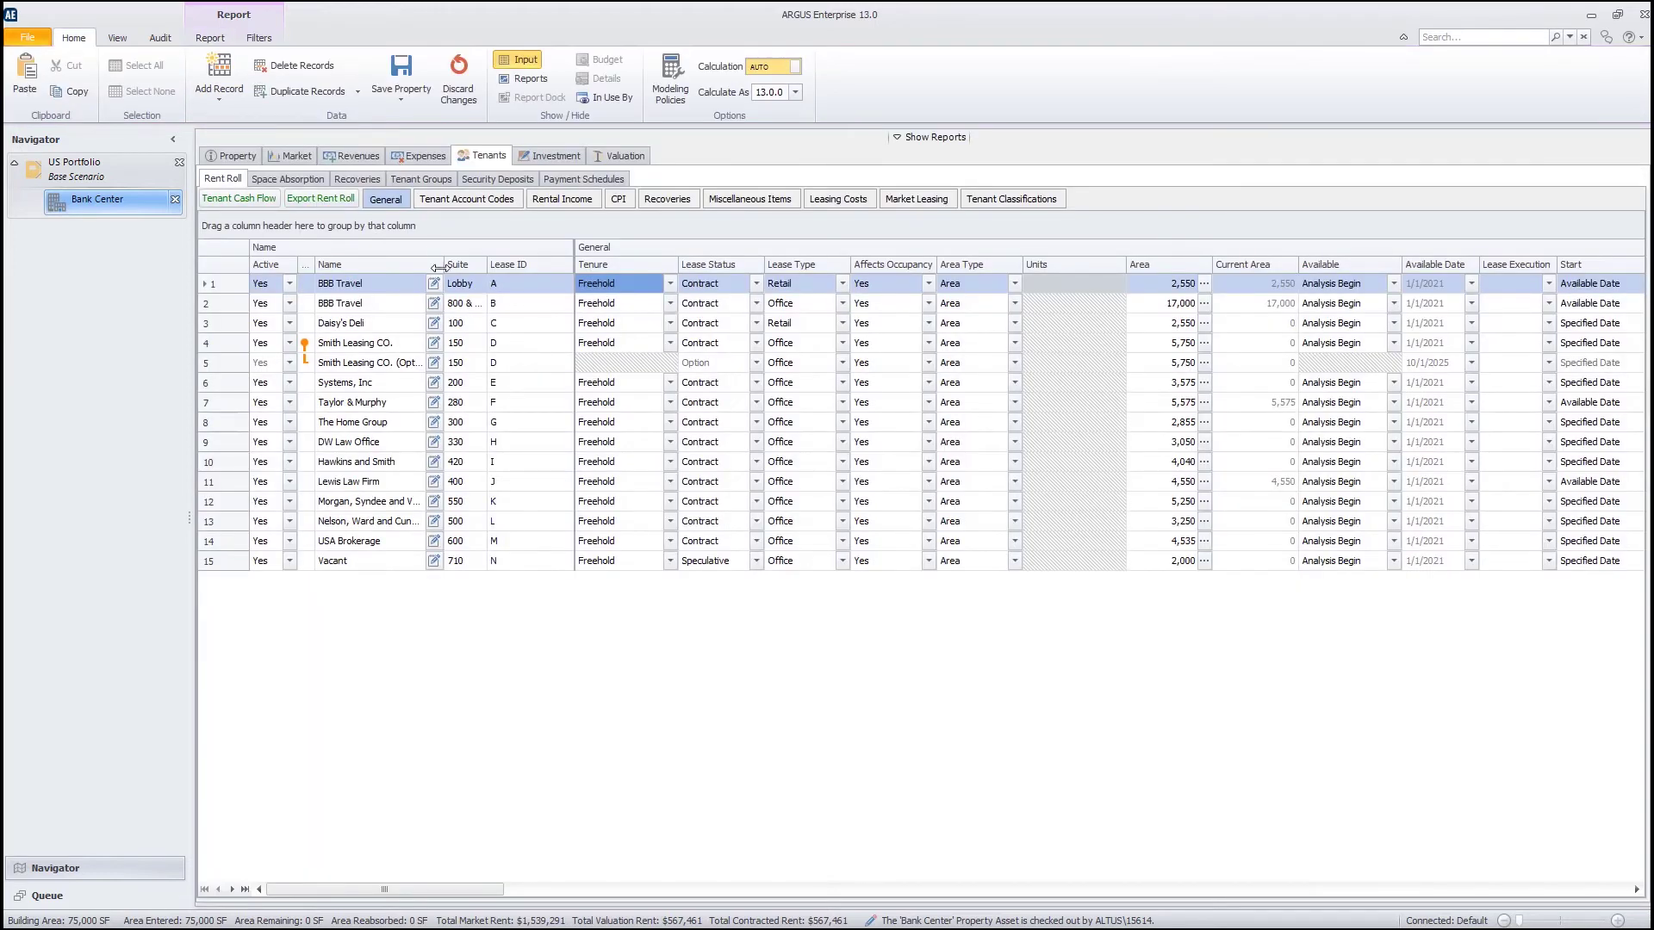
pyautogui.click(624, 155)
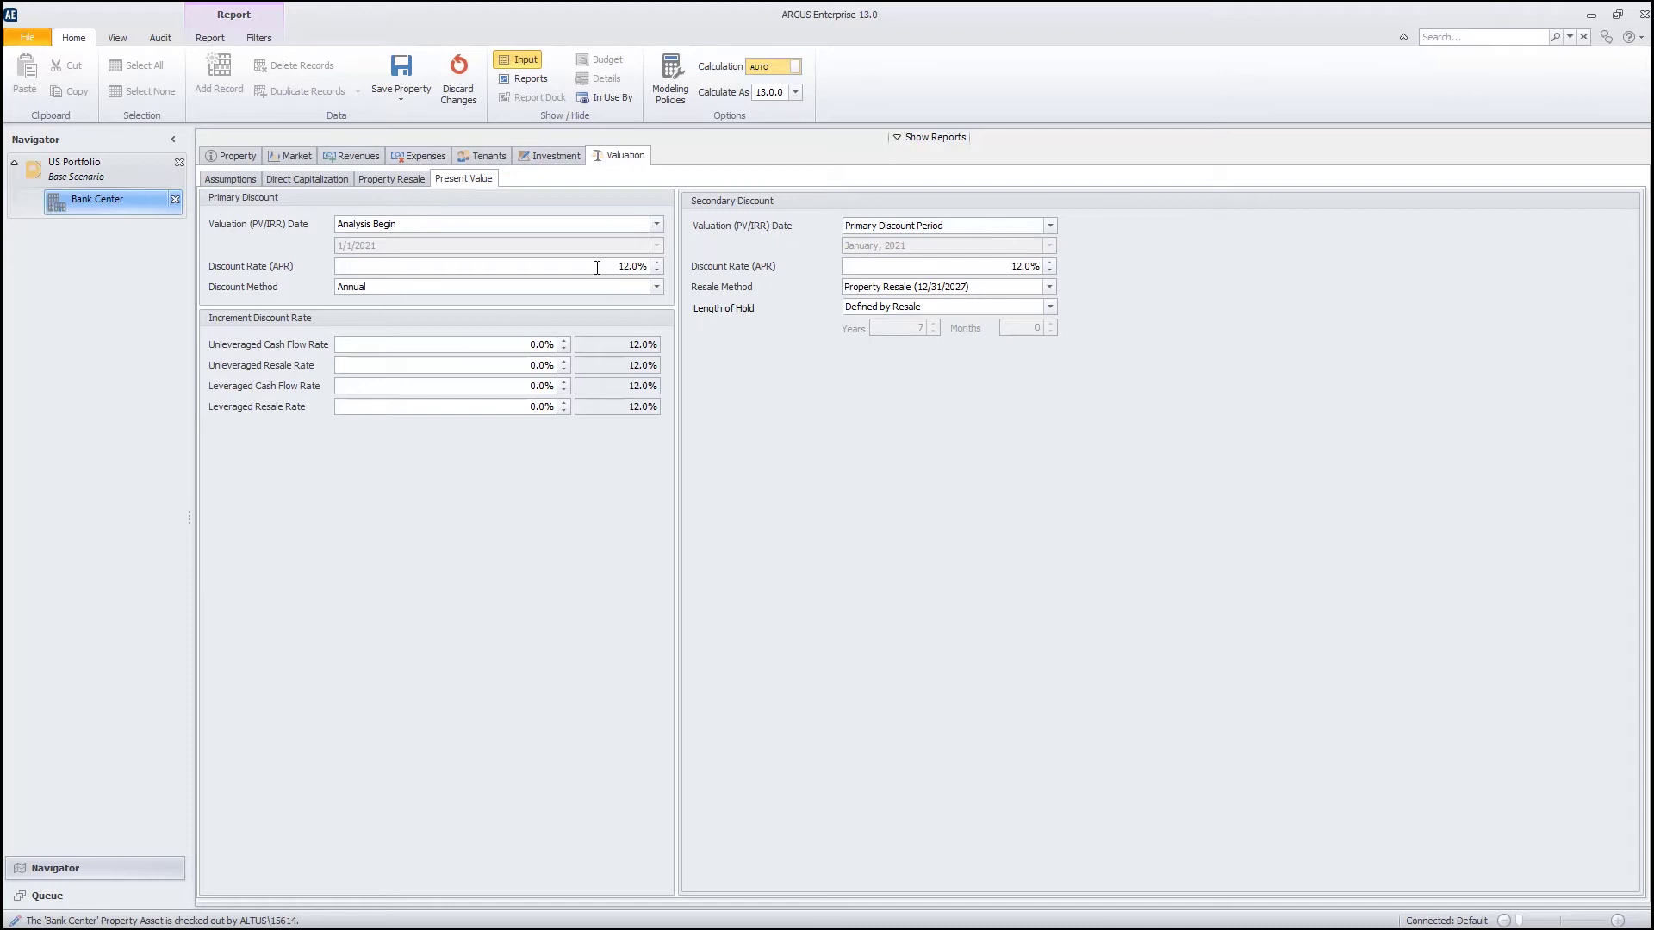
pyautogui.moveTo(606, 266); pyautogui.dragTo(648, 266)
pyautogui.hotkey('ctrl', 'r')
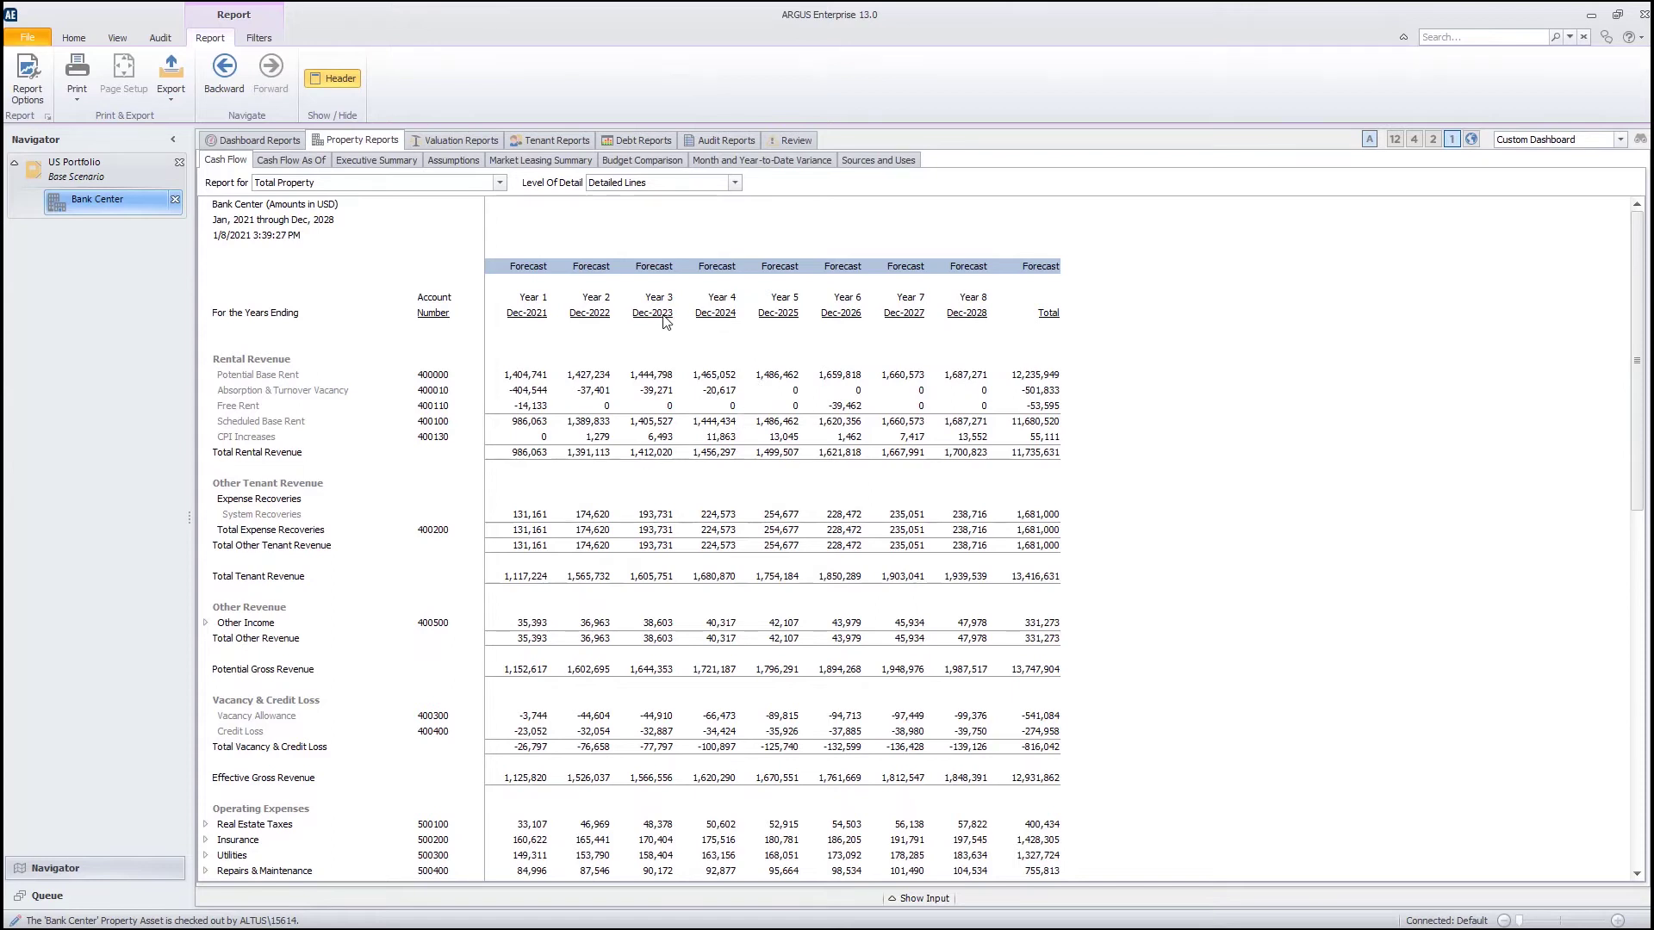
pyautogui.click(459, 141)
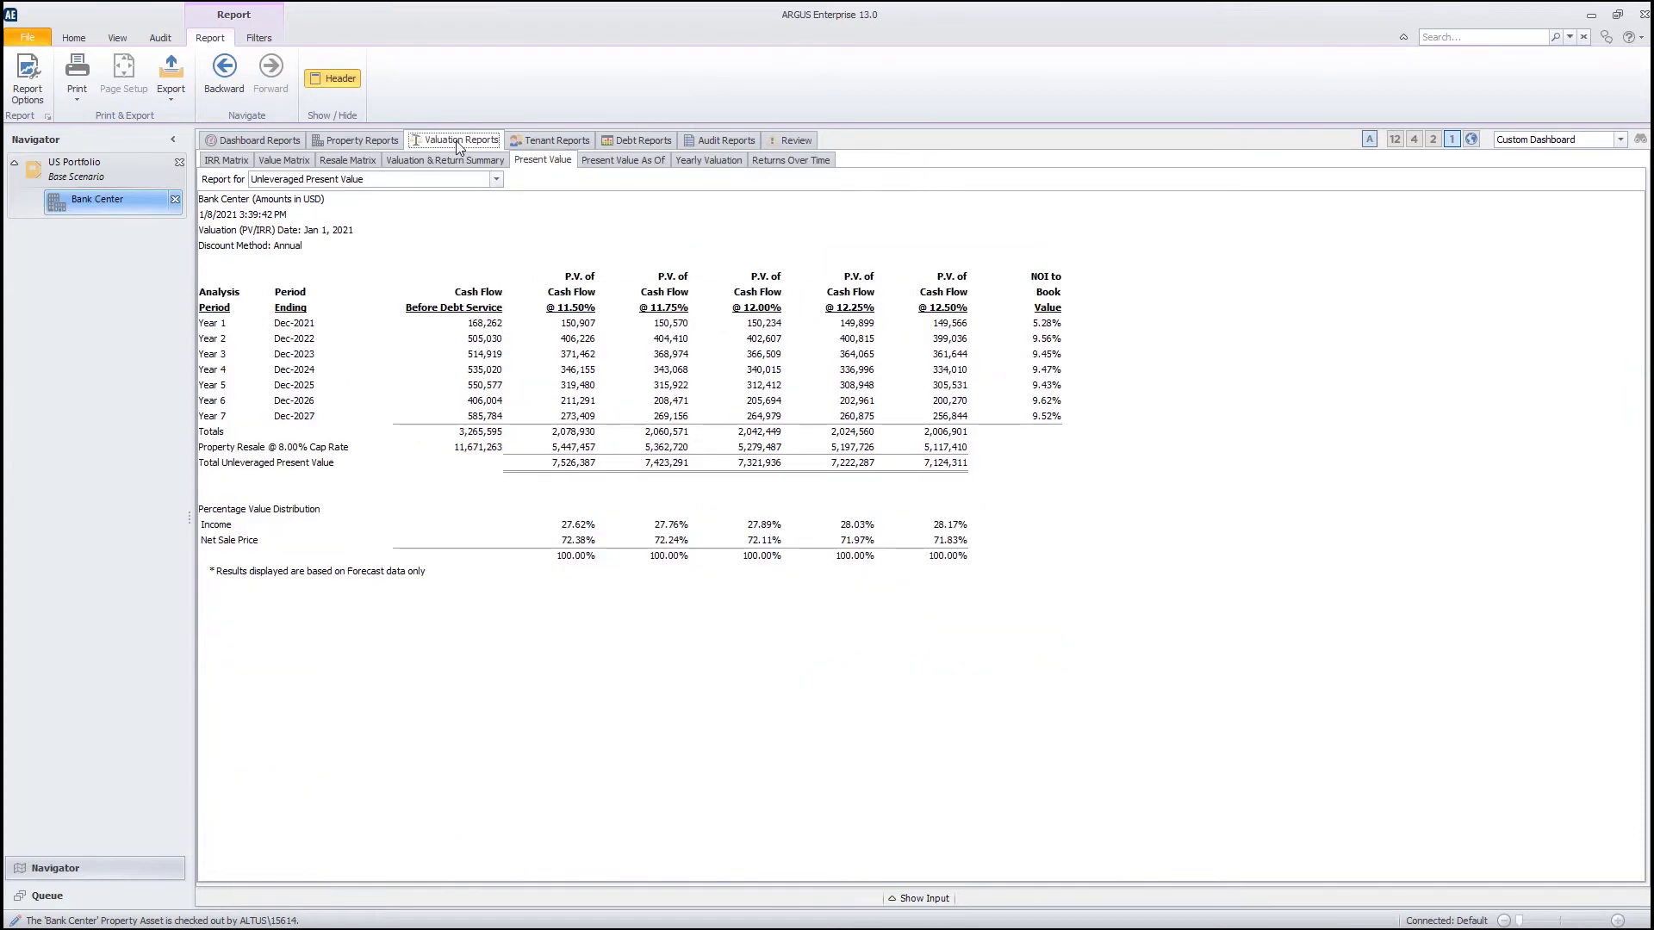
pyautogui.click(556, 166)
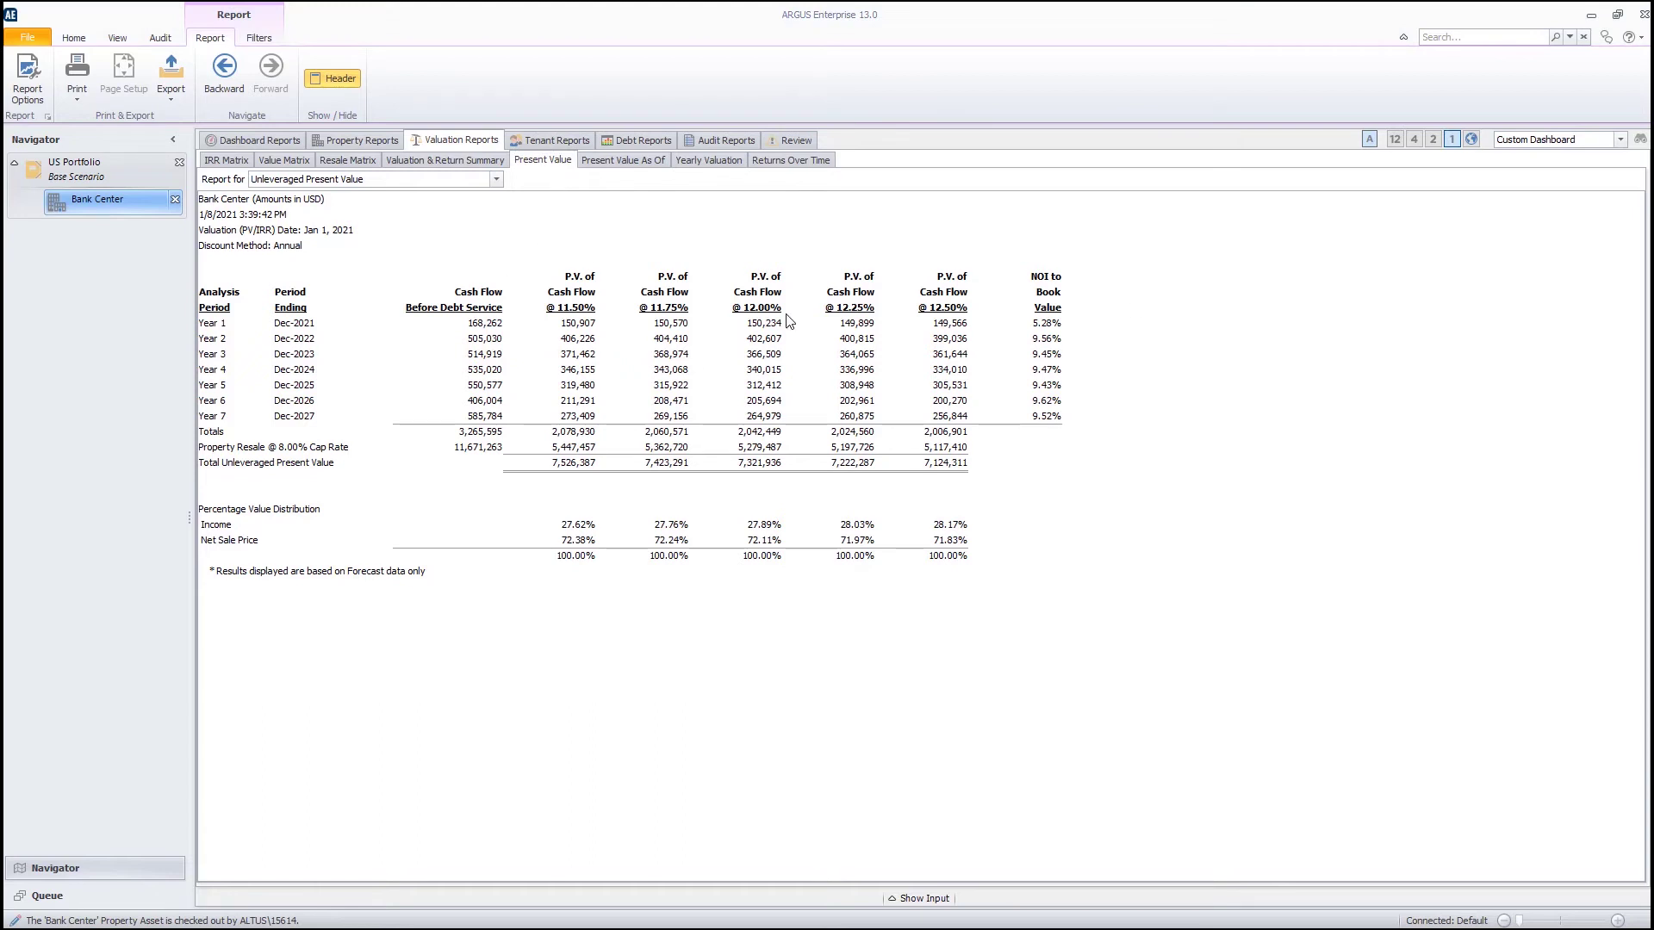
pyautogui.click(770, 309)
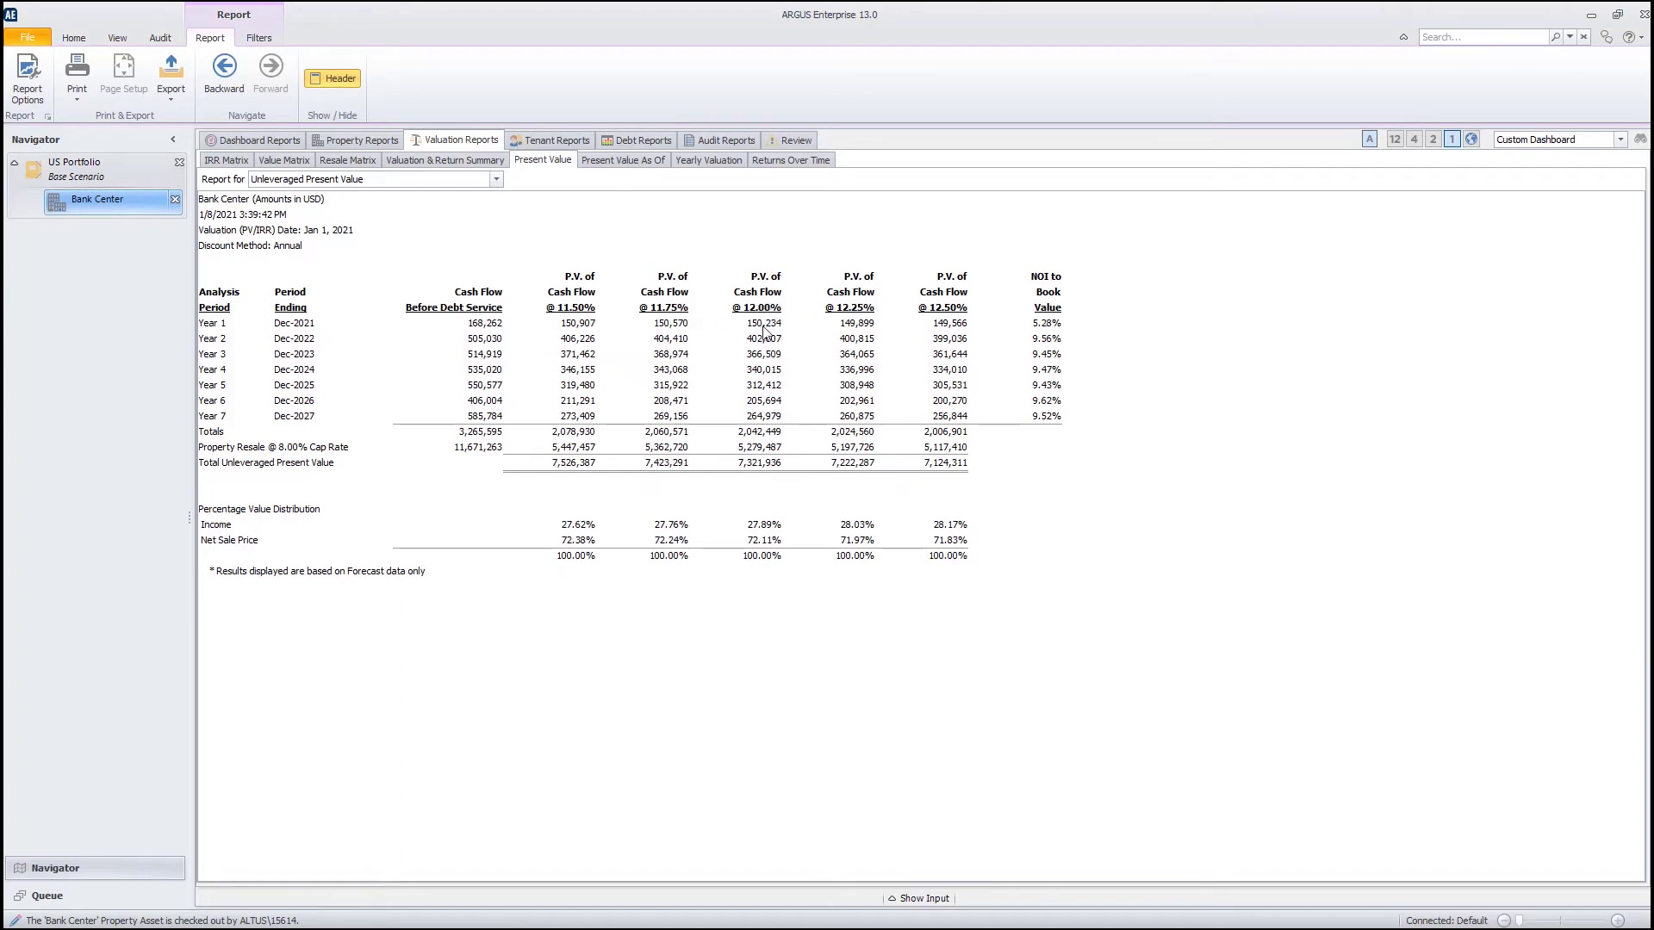
pyautogui.moveTo(759, 285); pyautogui.dragTo(758, 463)
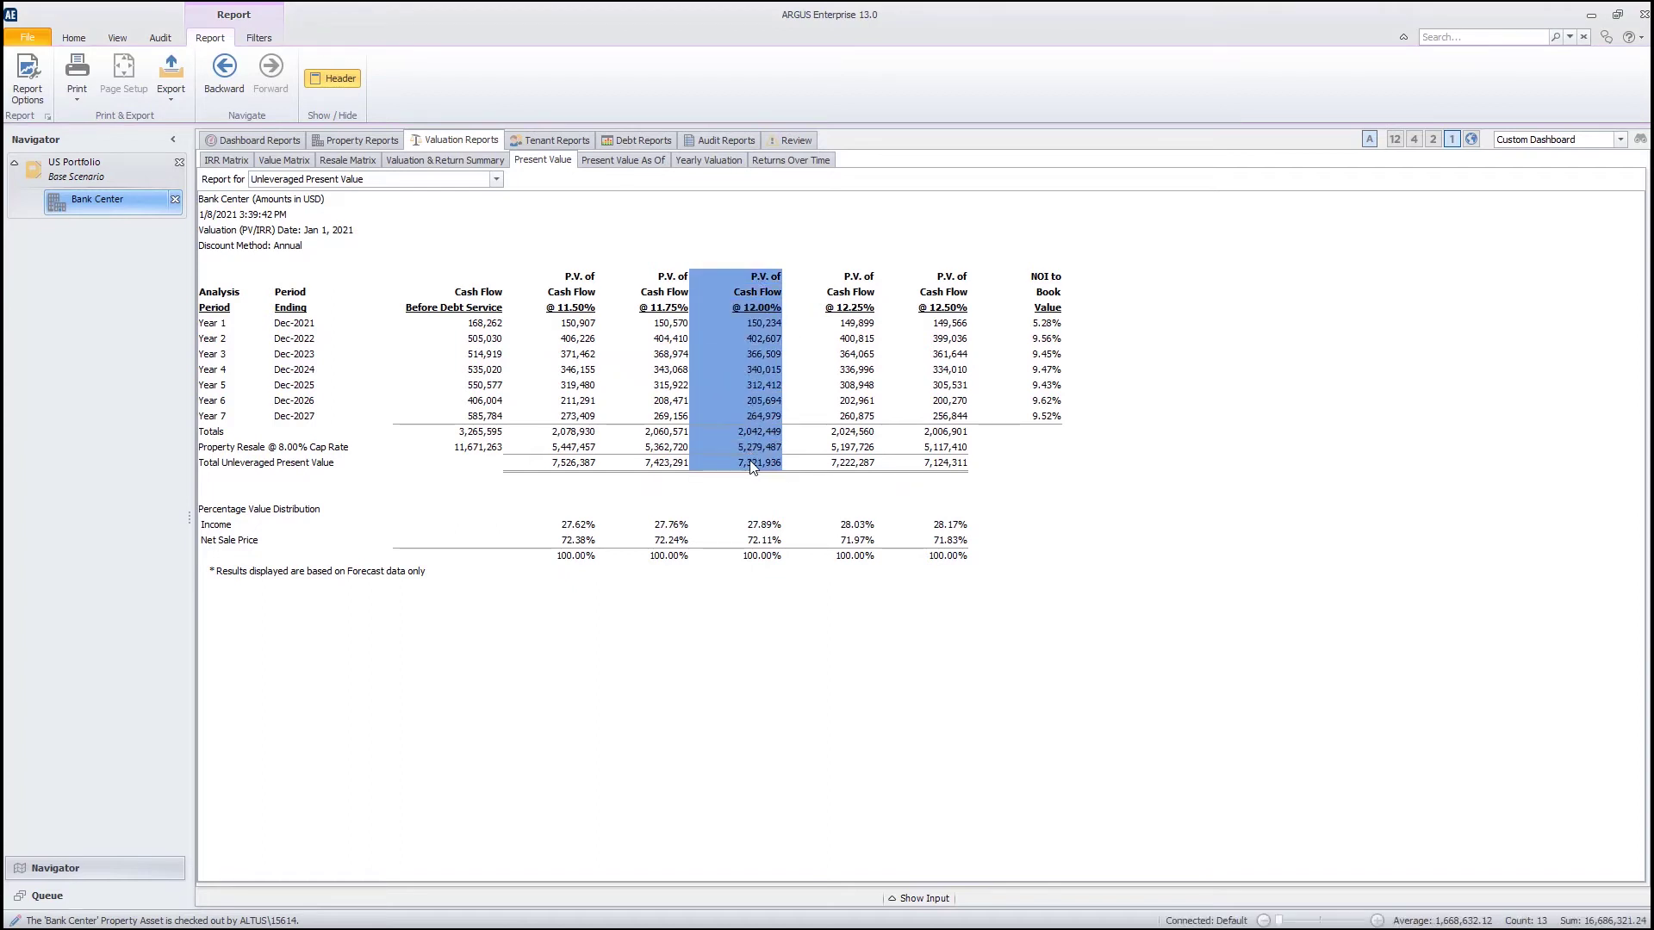
pyautogui.click(758, 463)
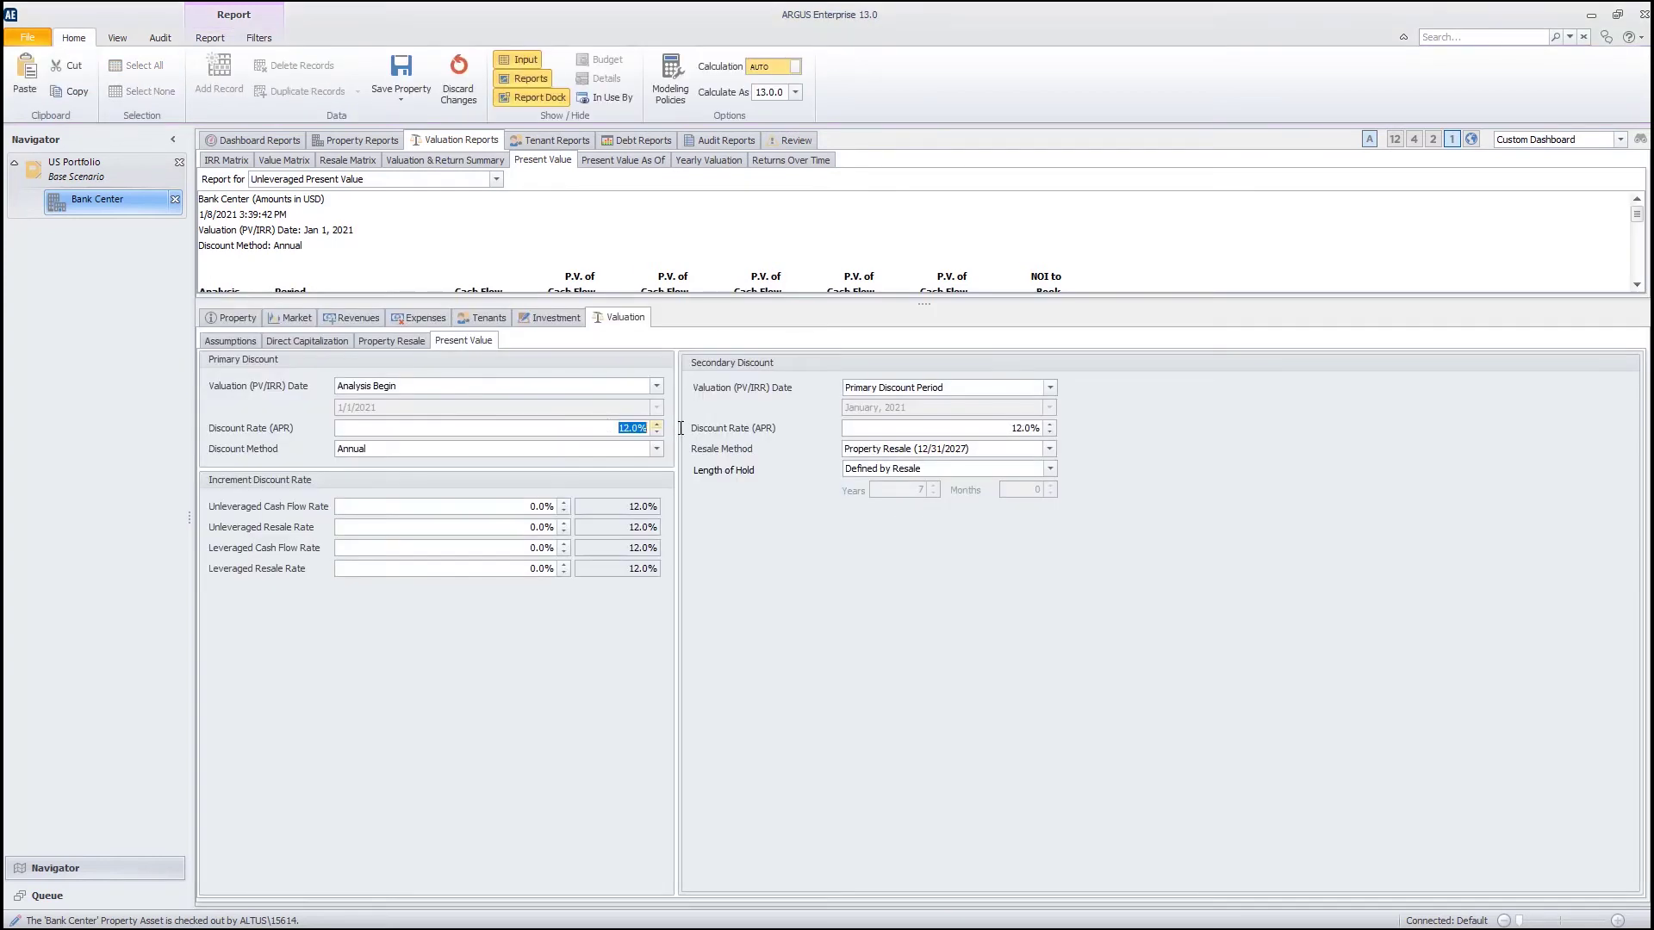
# Step: Enter a 10% discount rate and highlight the new 8,183,484 total in the 10.00% column
pyautogui.write('10')
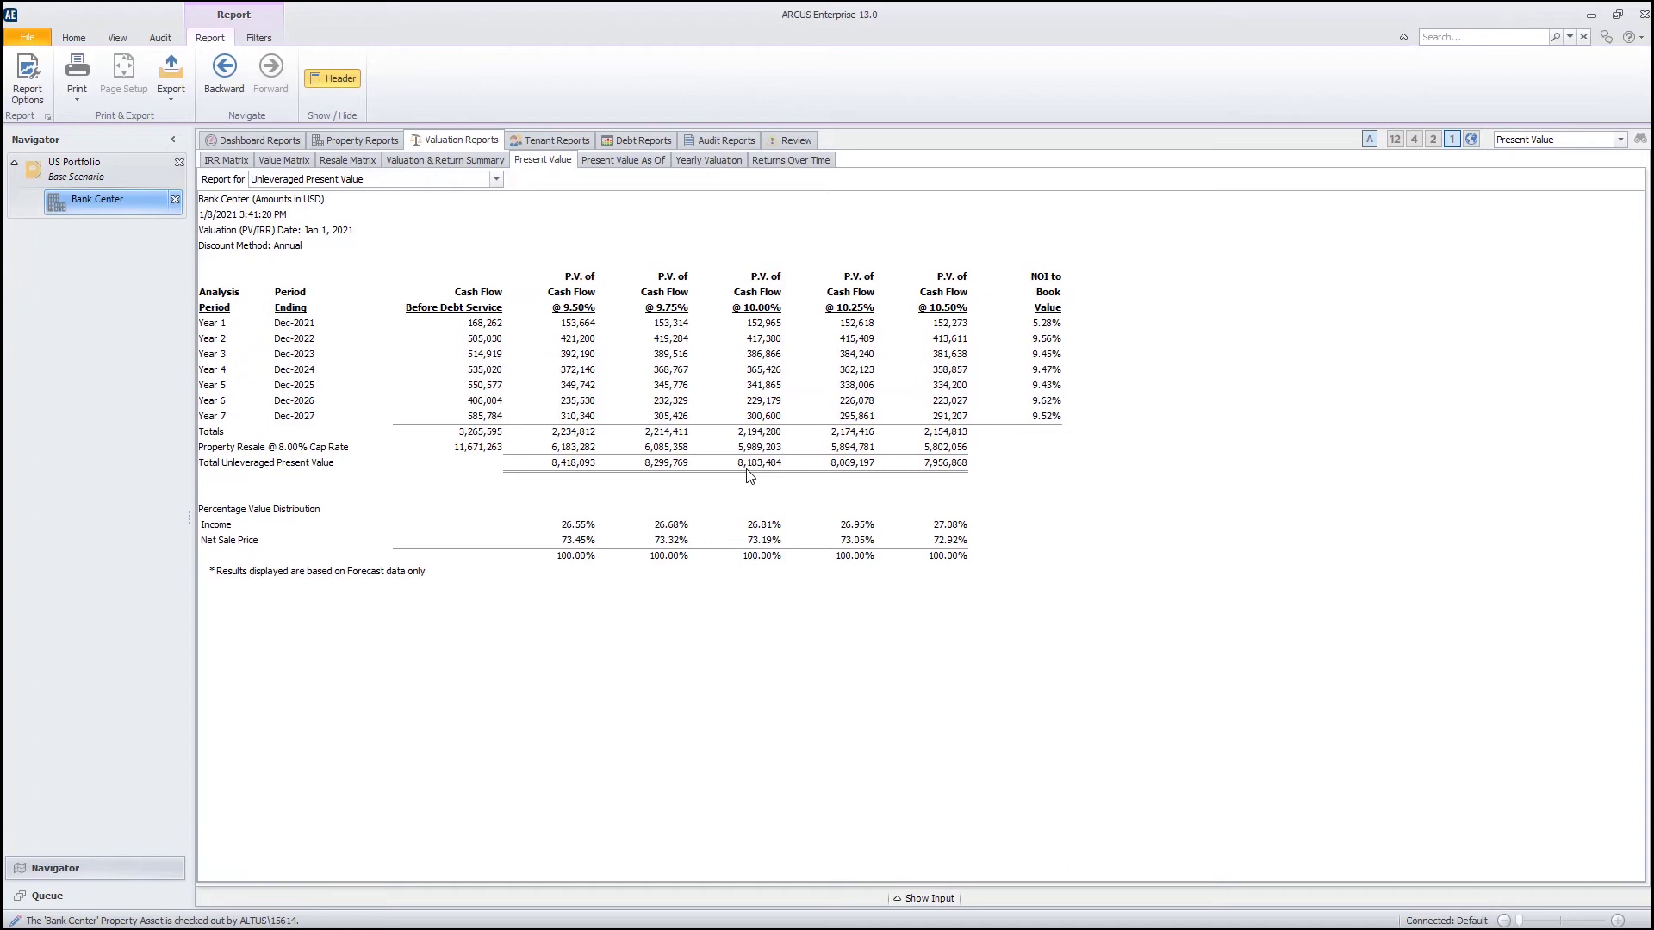
pyautogui.click(749, 465)
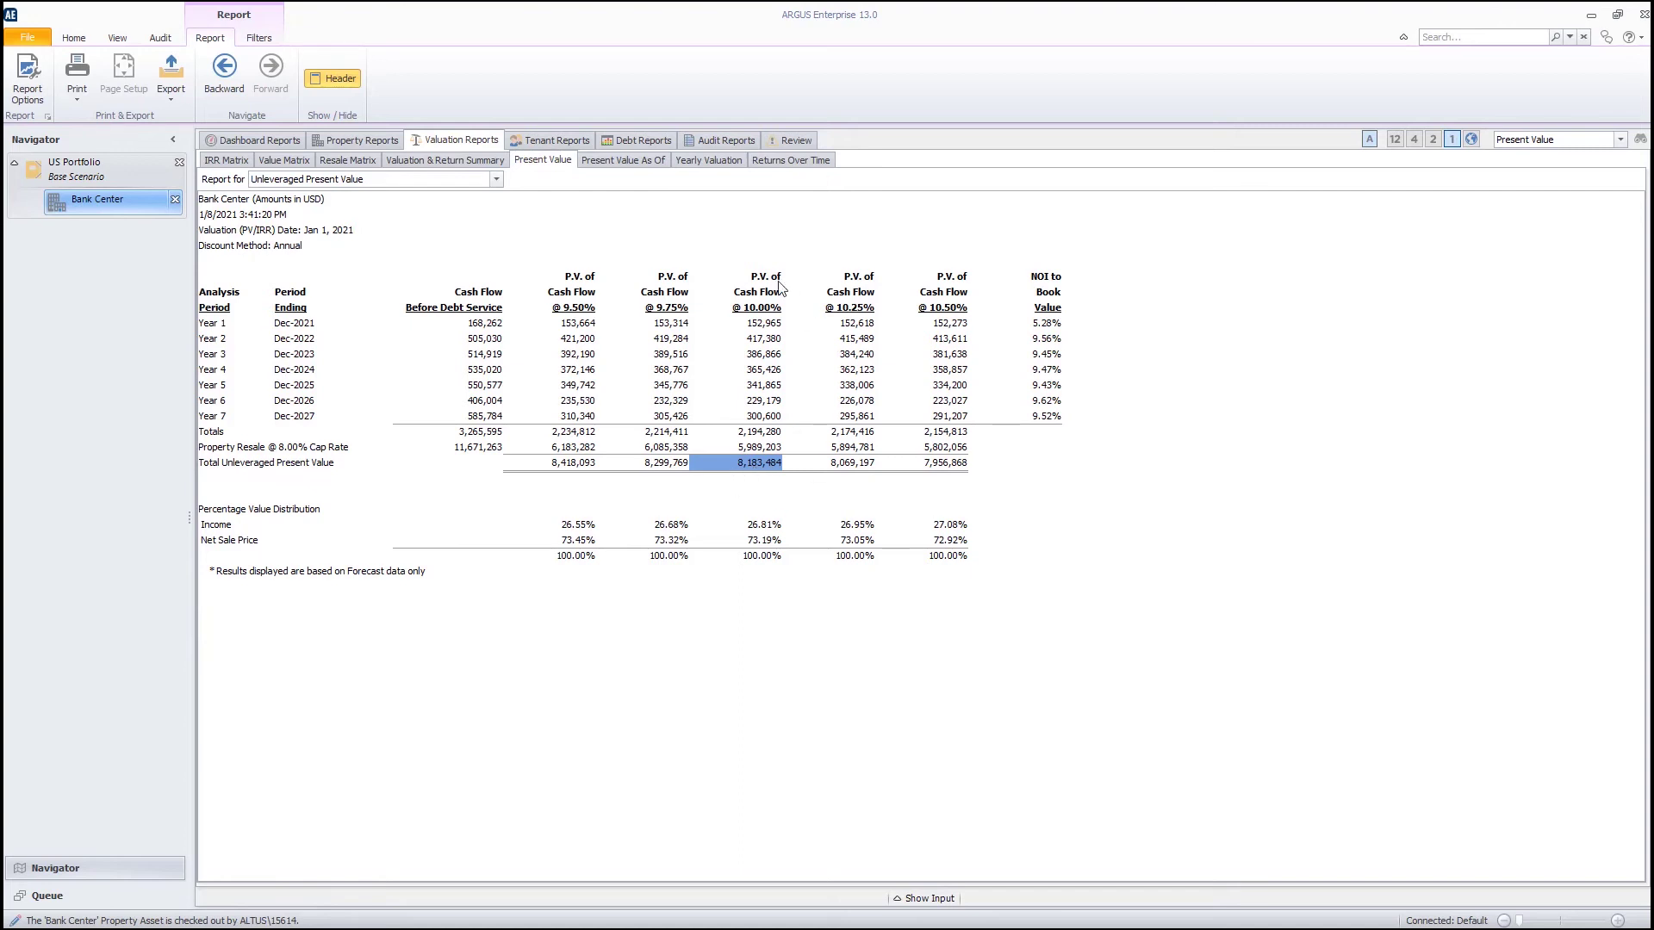
pyautogui.moveTo(767, 285); pyautogui.dragTo(761, 472)
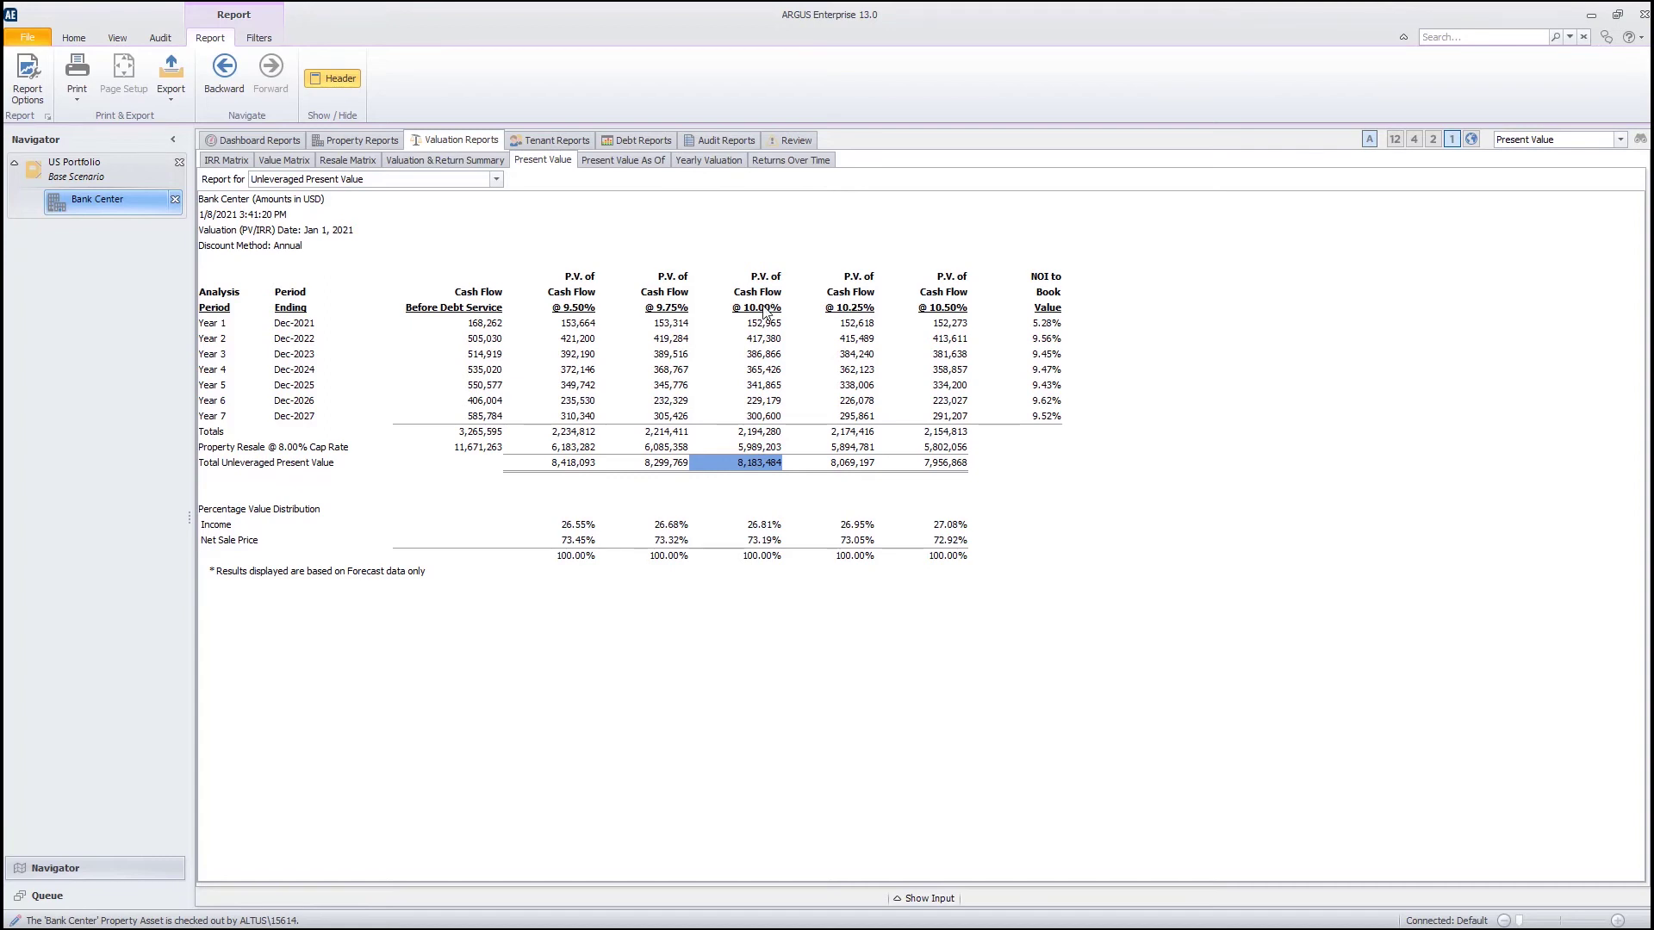
# Step: Compare the 9.50%–10.50% rate range, contrasting the 9.50% total with 8,183,484 at 10.00%
pyautogui.click(584, 310)
pyautogui.moveTo(585, 315); pyautogui.dragTo(947, 316)
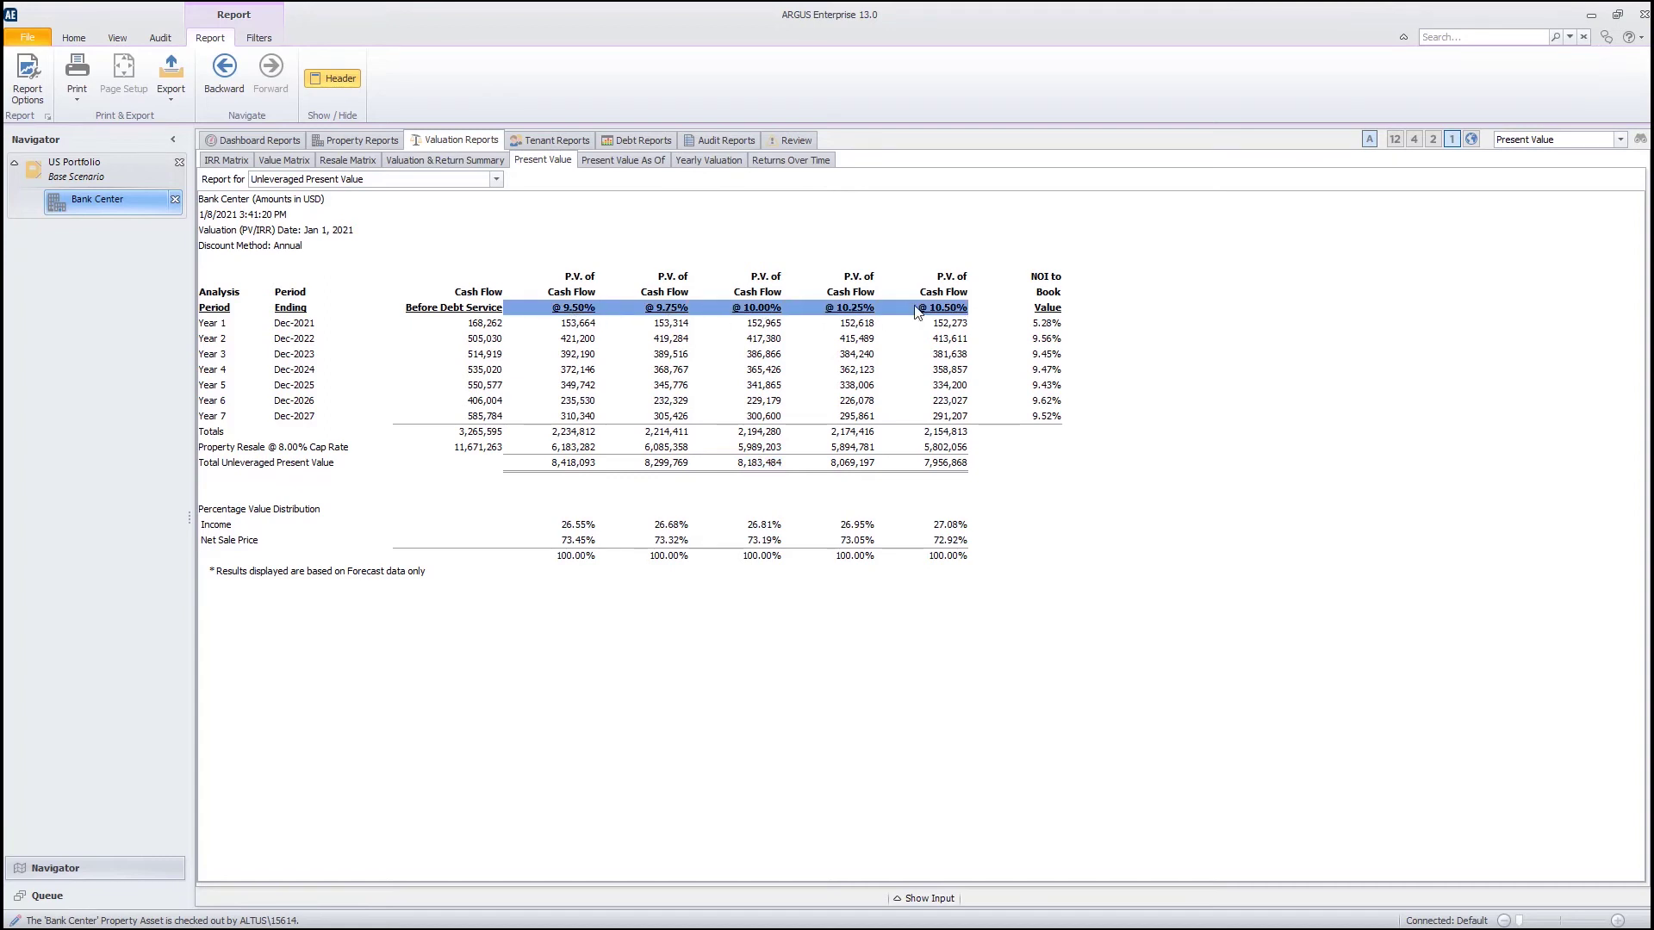
pyautogui.click(587, 465)
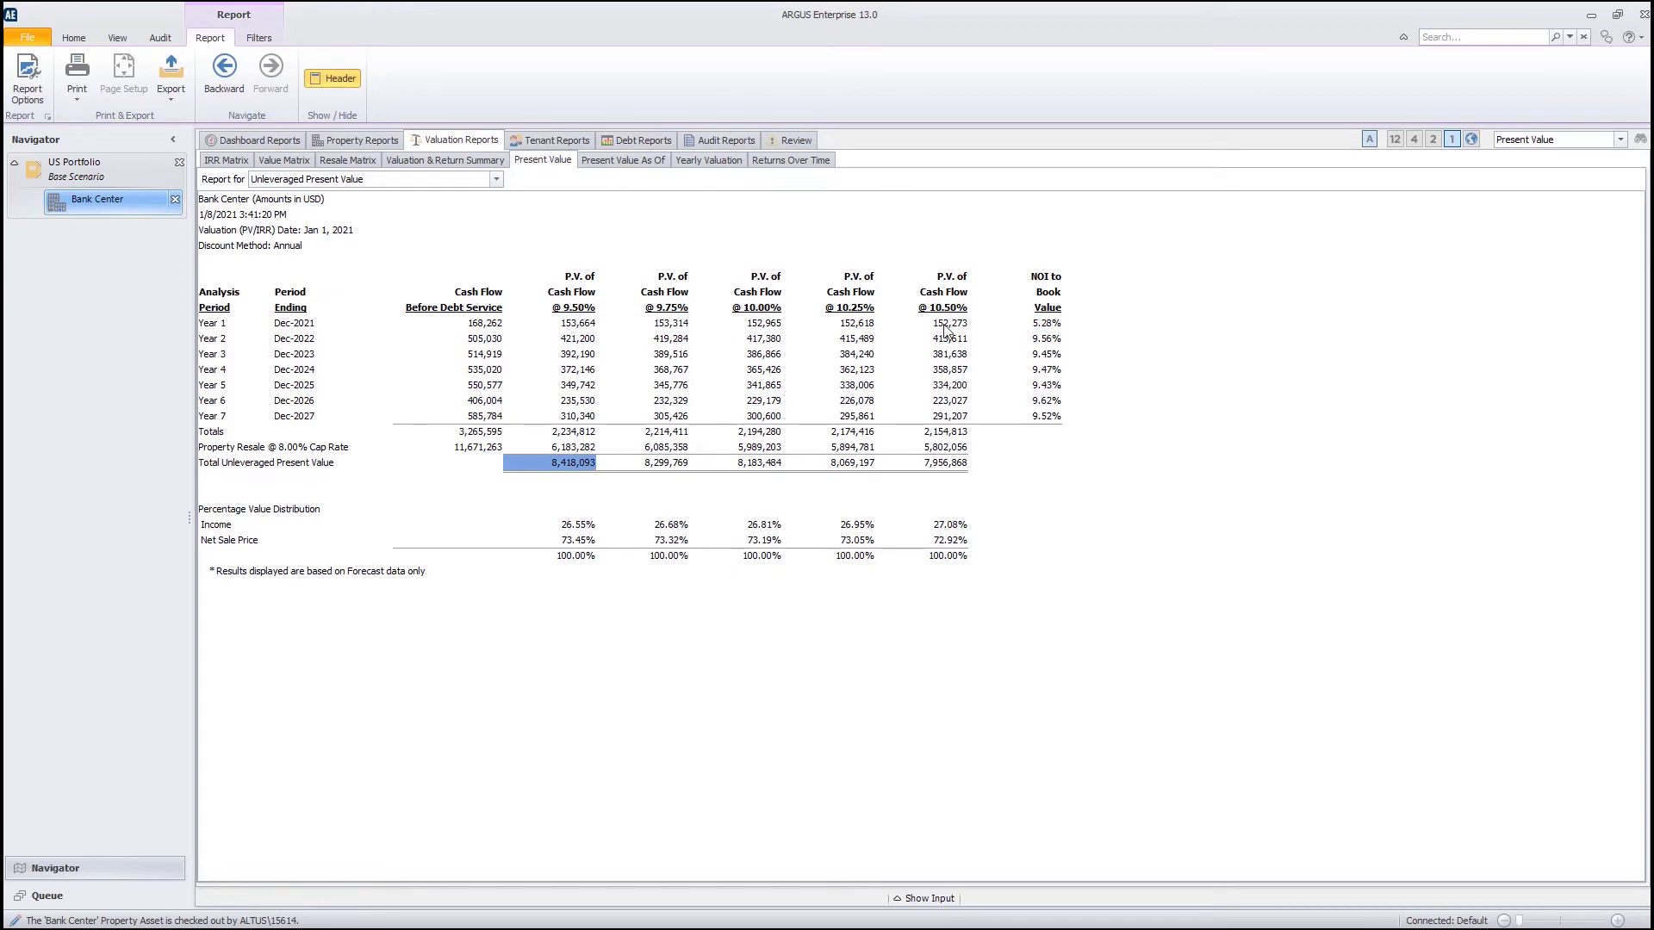
pyautogui.moveTo(570, 309); pyautogui.dragTo(962, 317)
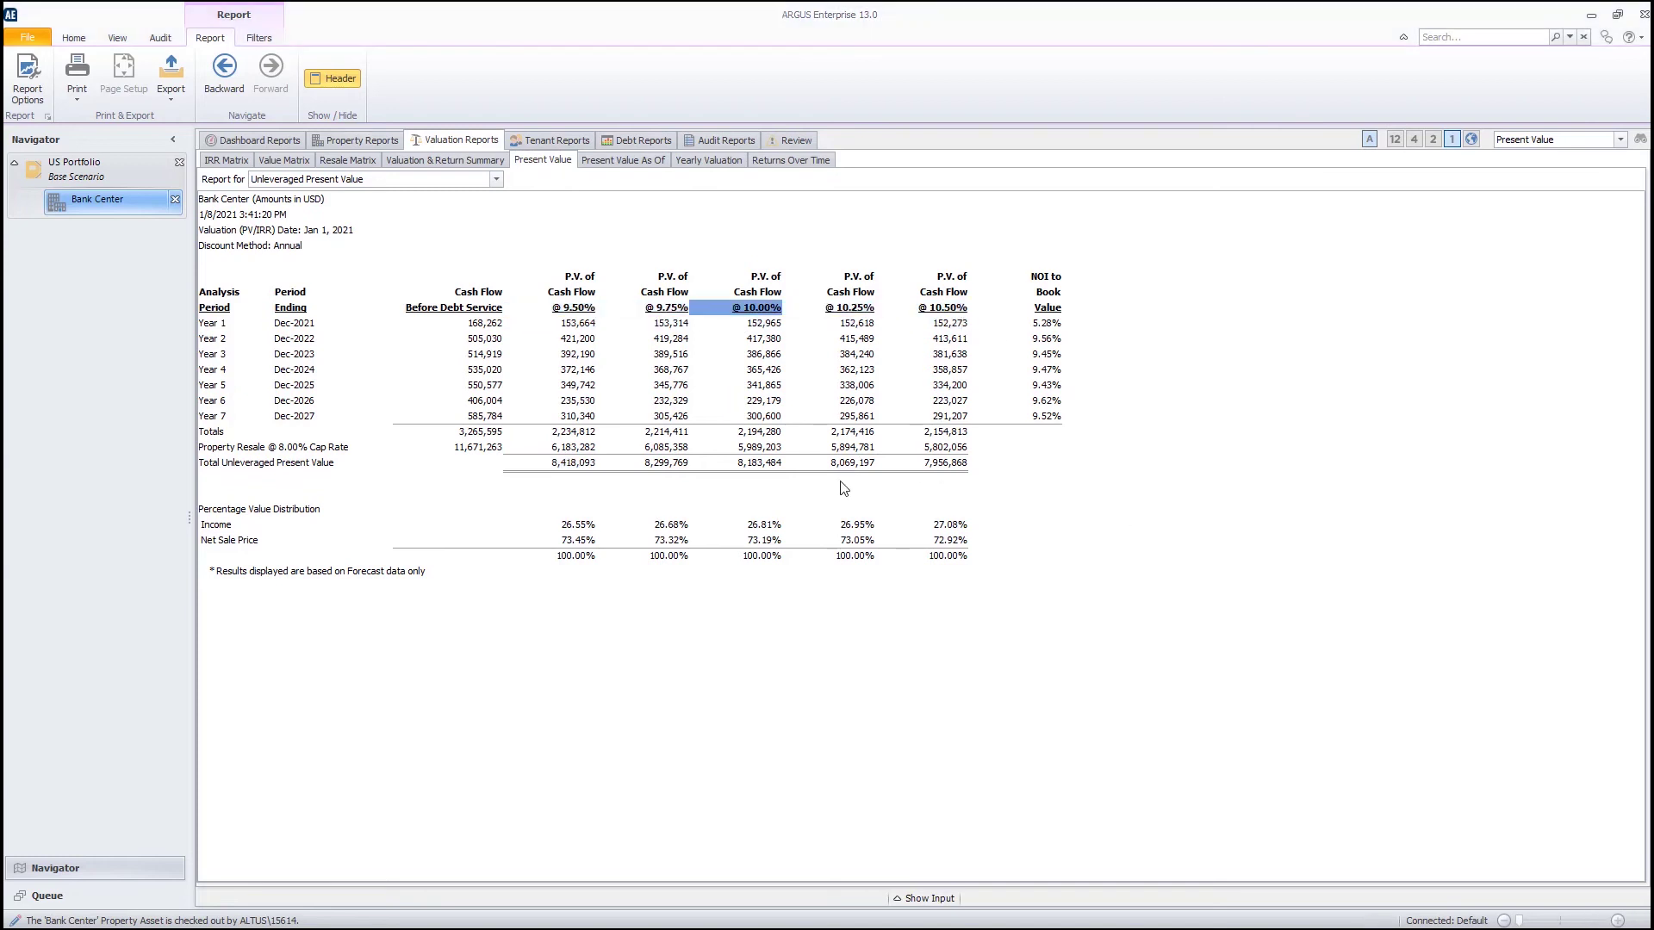
pyautogui.click(737, 463)
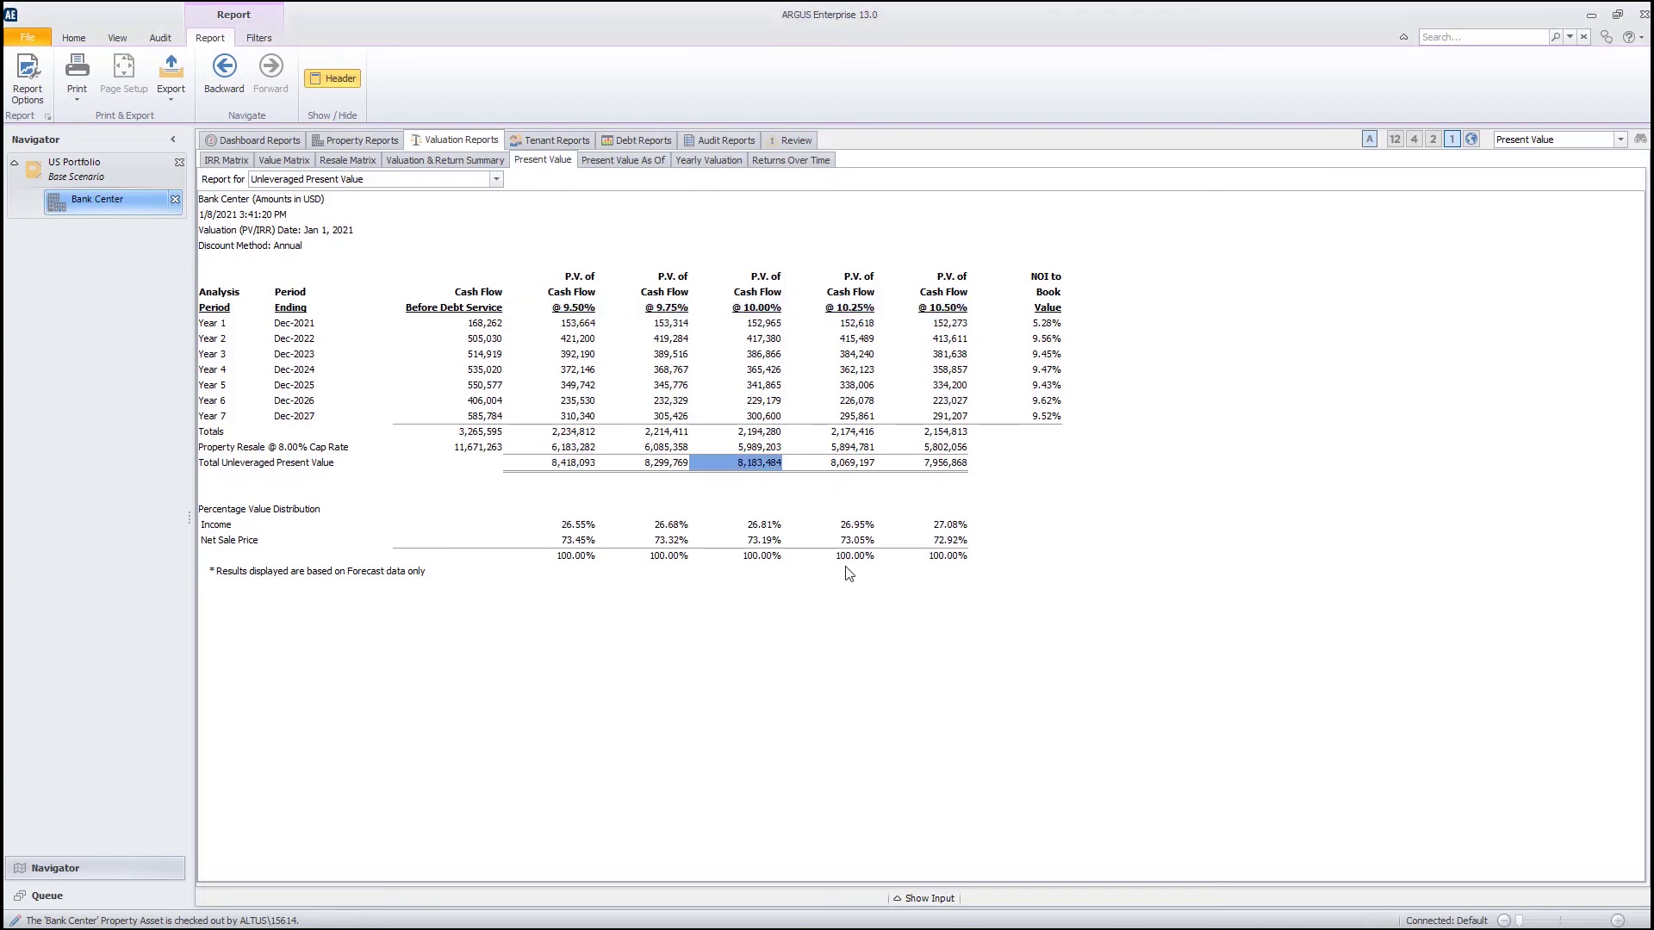
# Step: Switch to the Value Matrix report and locate the 8.00% exit cap column and 10.00% discount row
pyautogui.click(296, 161)
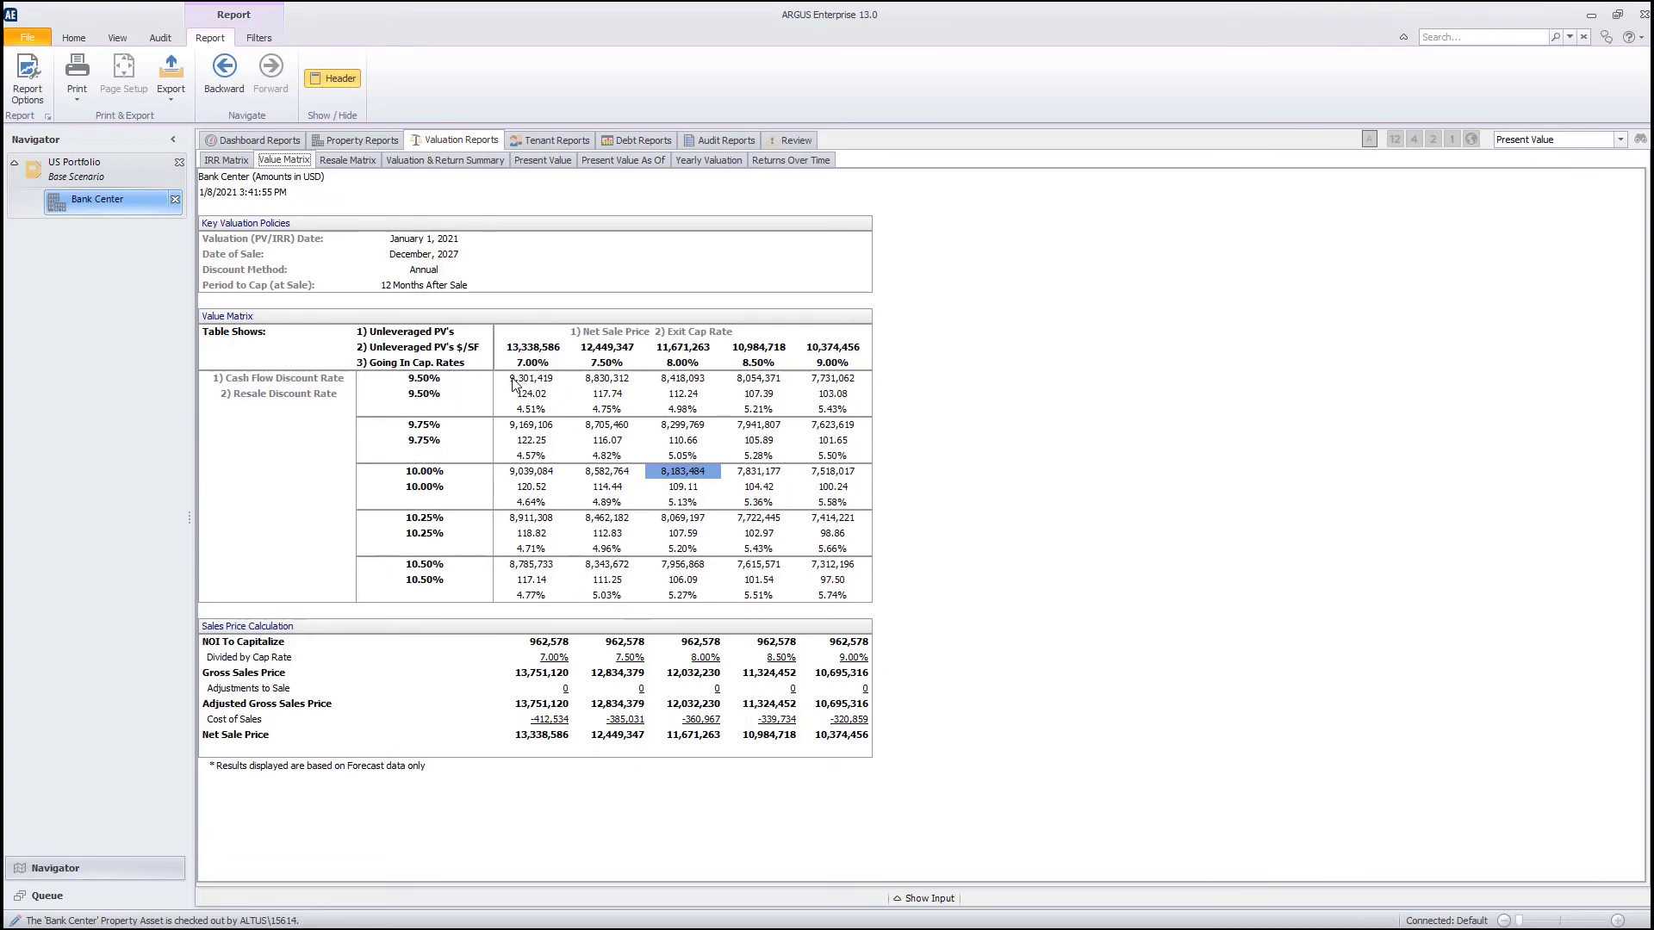
pyautogui.moveTo(512, 383); pyautogui.dragTo(842, 597)
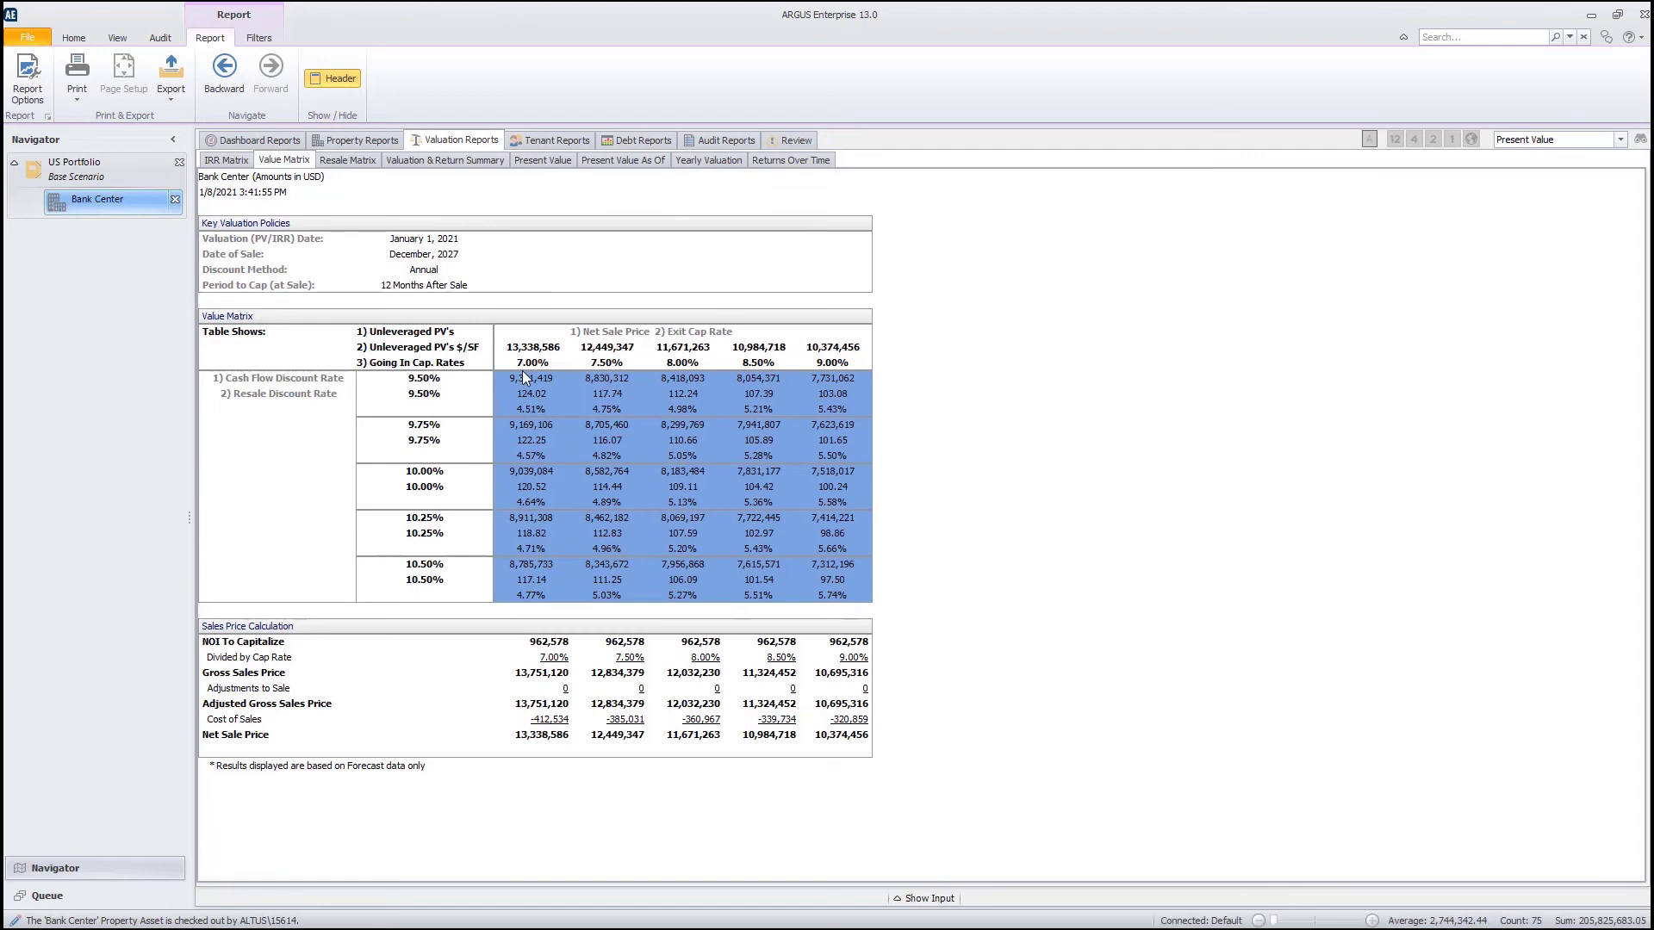
pyautogui.click(690, 365)
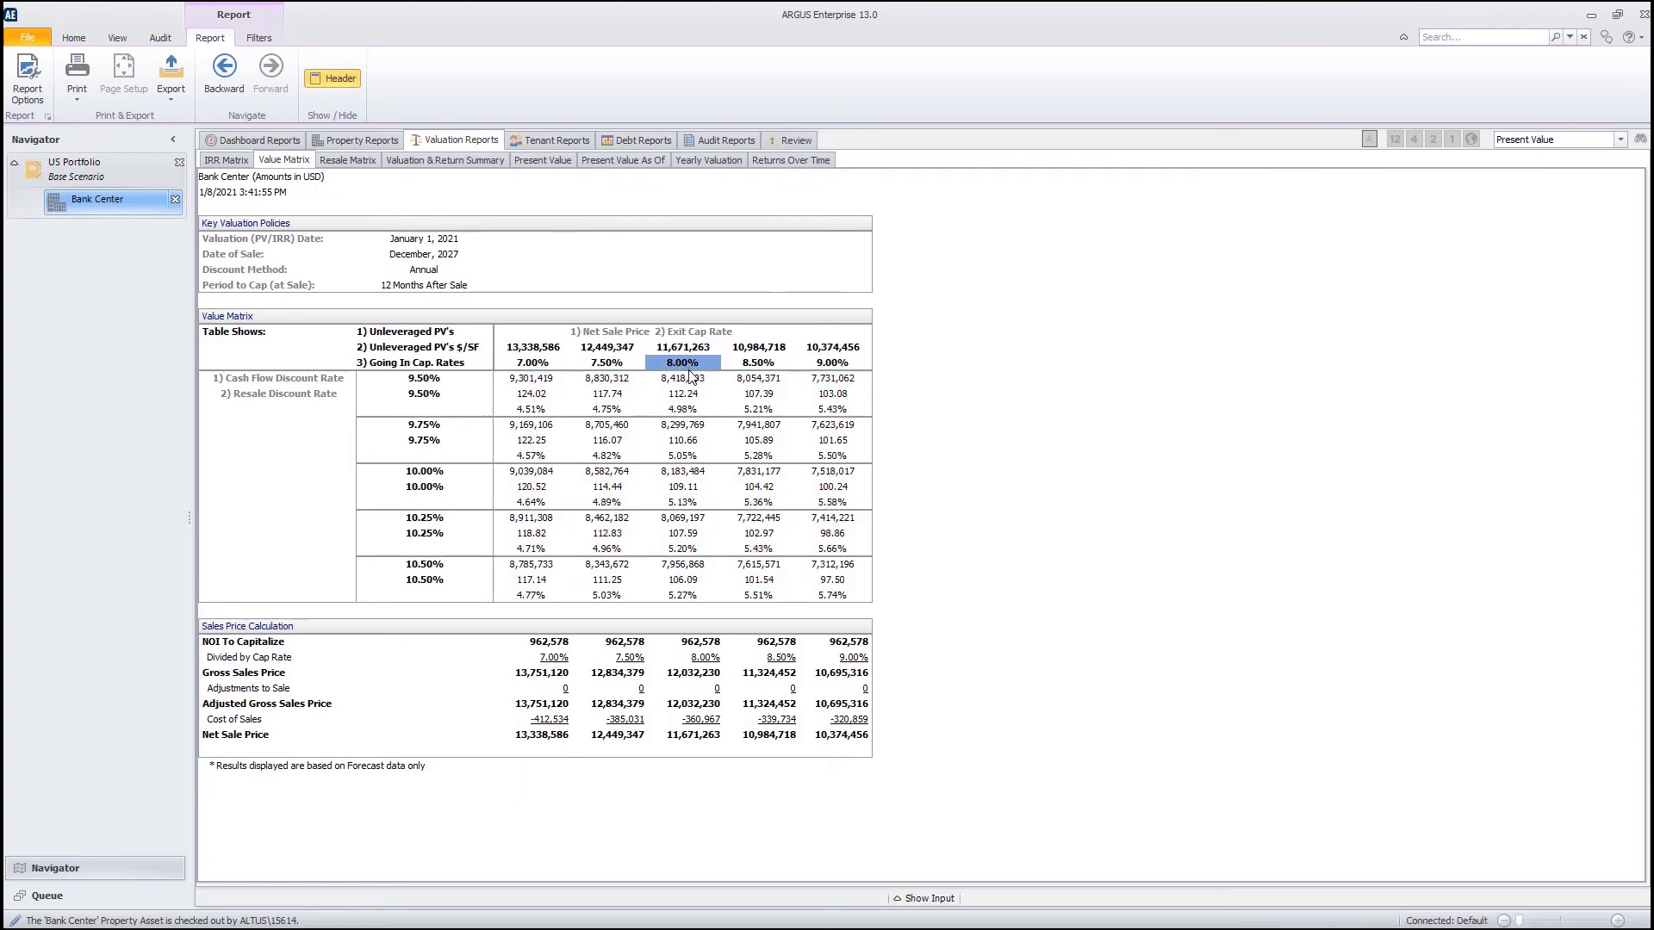
pyautogui.click(429, 475)
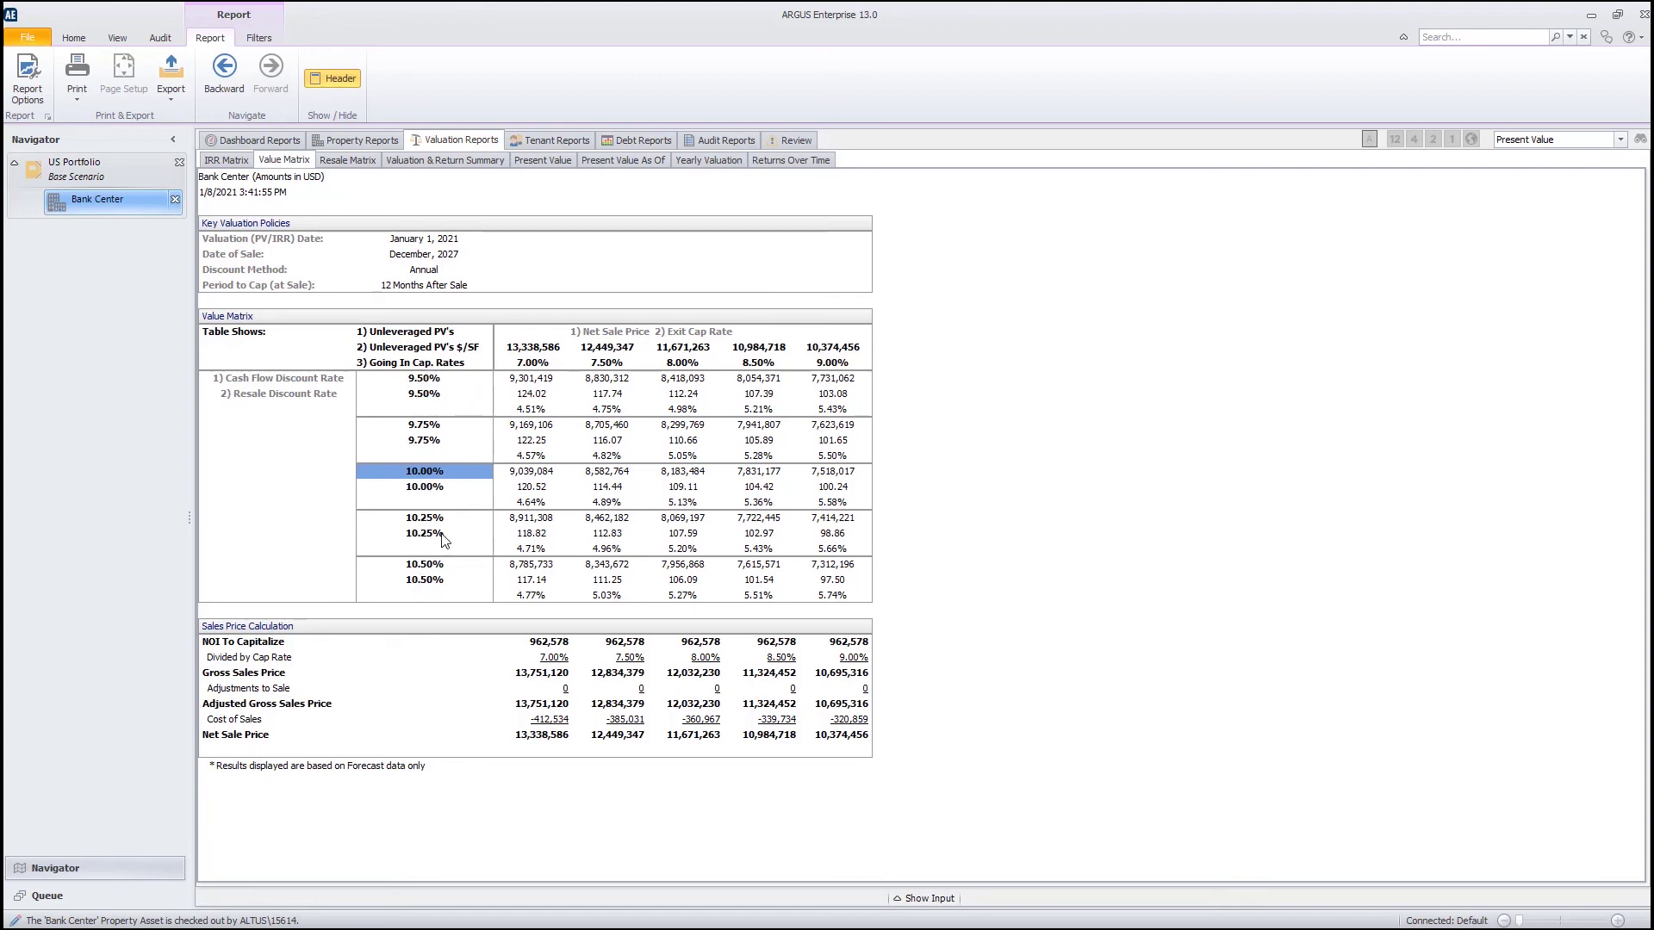
# Step: Compare 8,183,484 at 10% / 8.00% with 9,301,419 at 9.50% / 7.00%
pyautogui.click(685, 475)
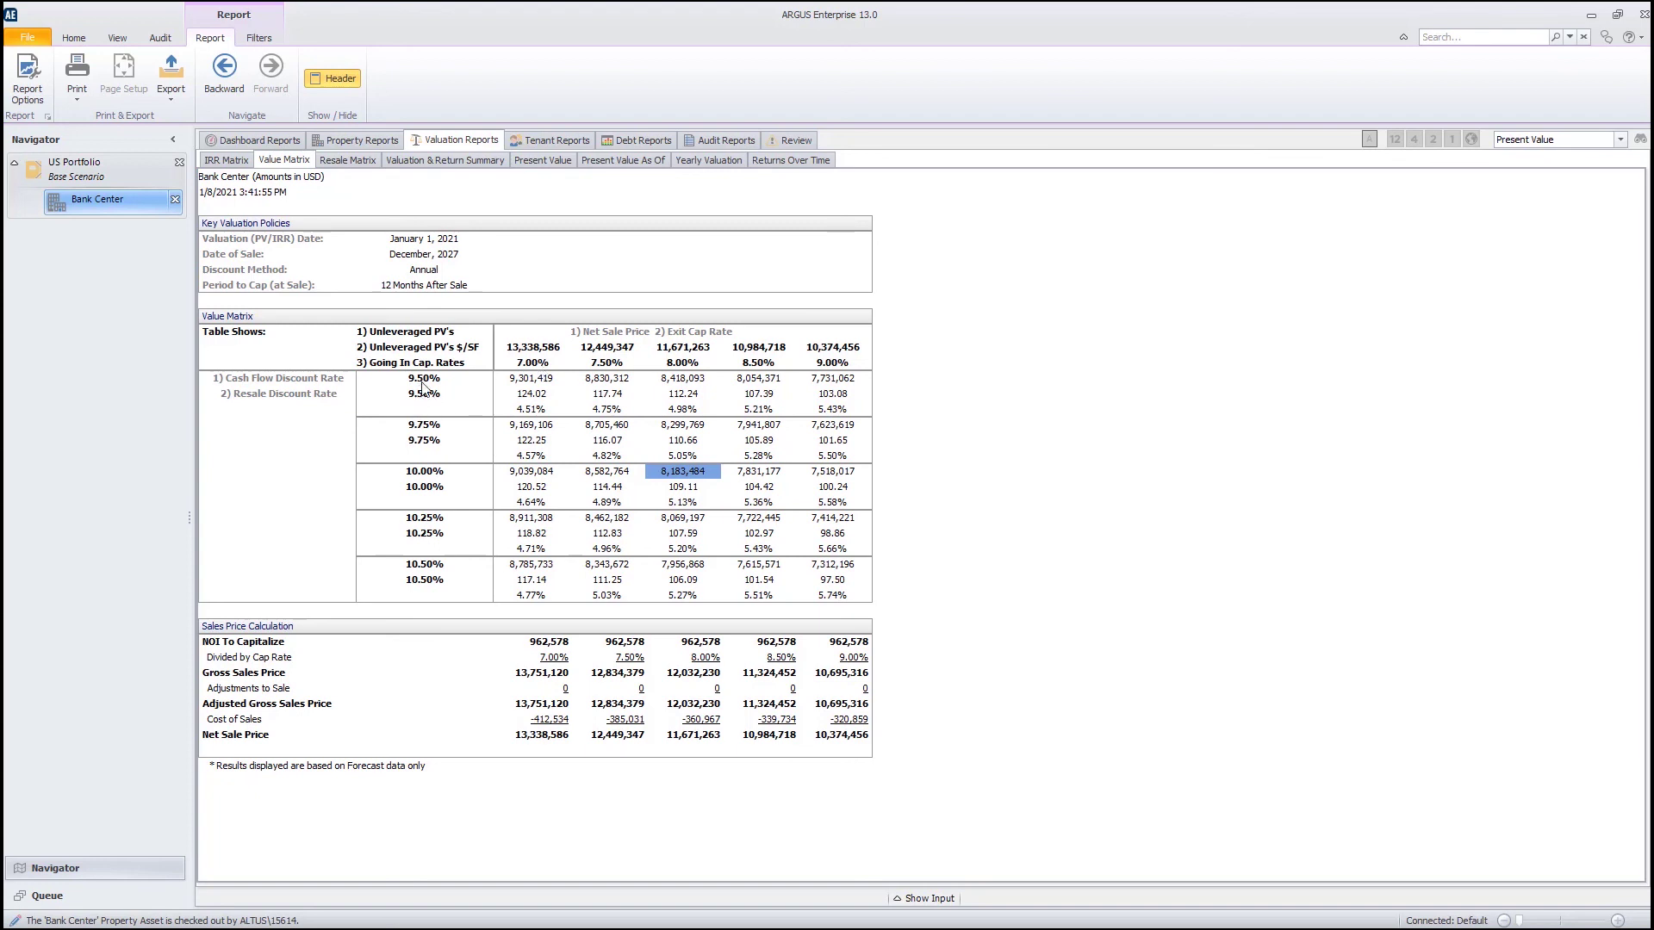
pyautogui.click(534, 385)
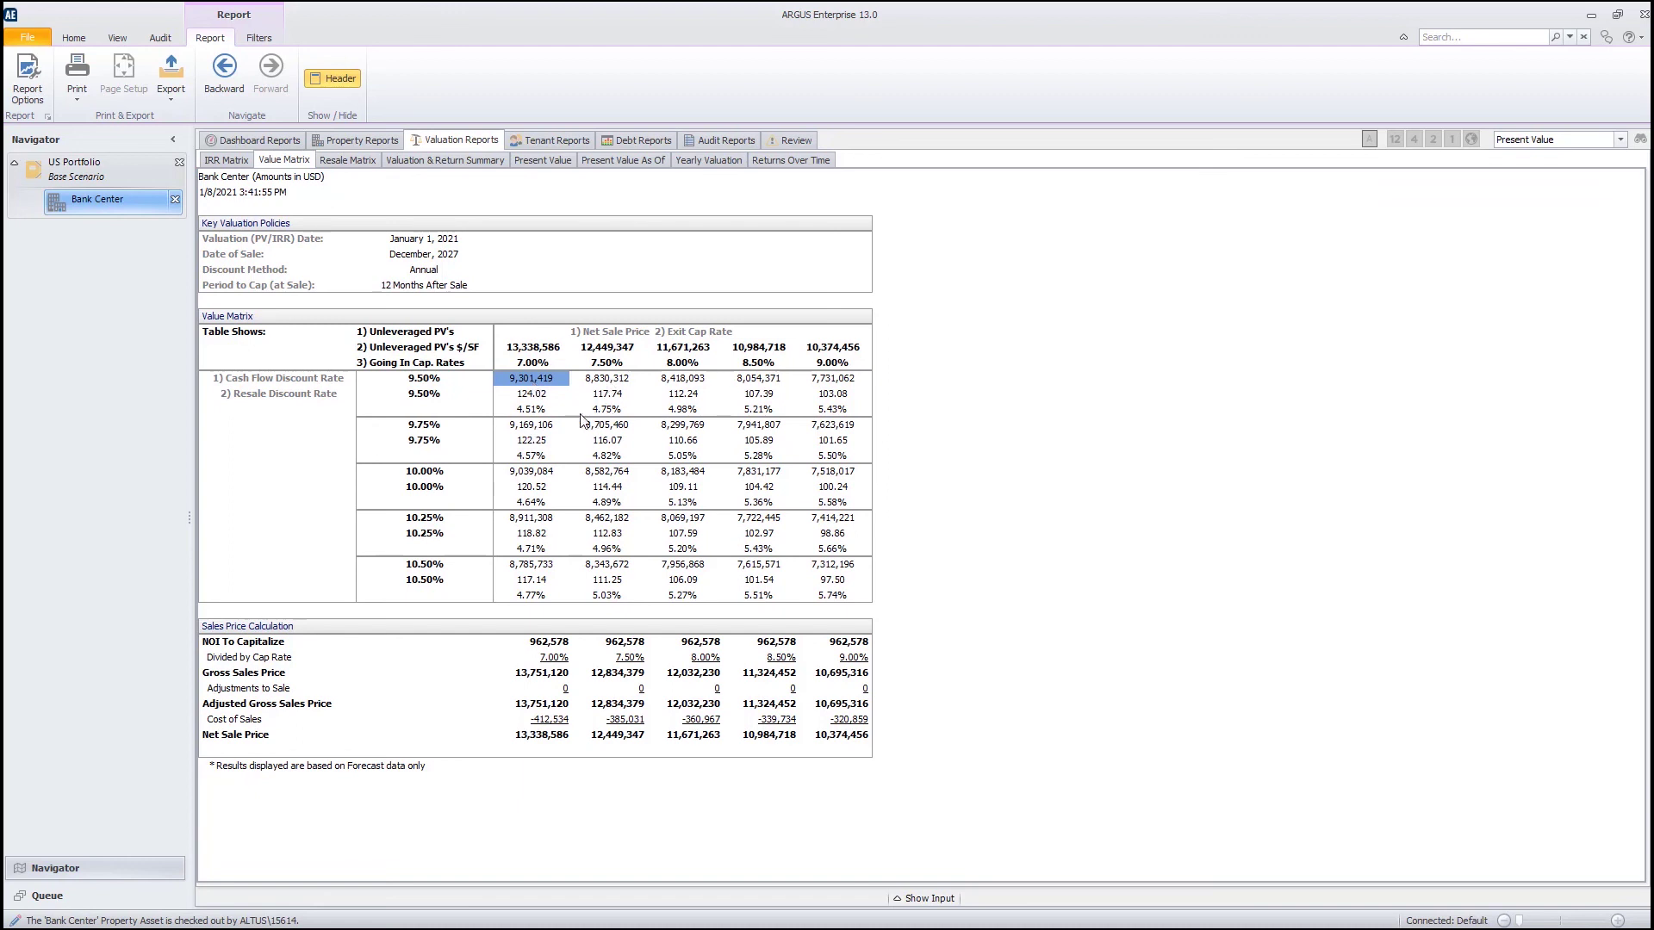
pyautogui.click(671, 471)
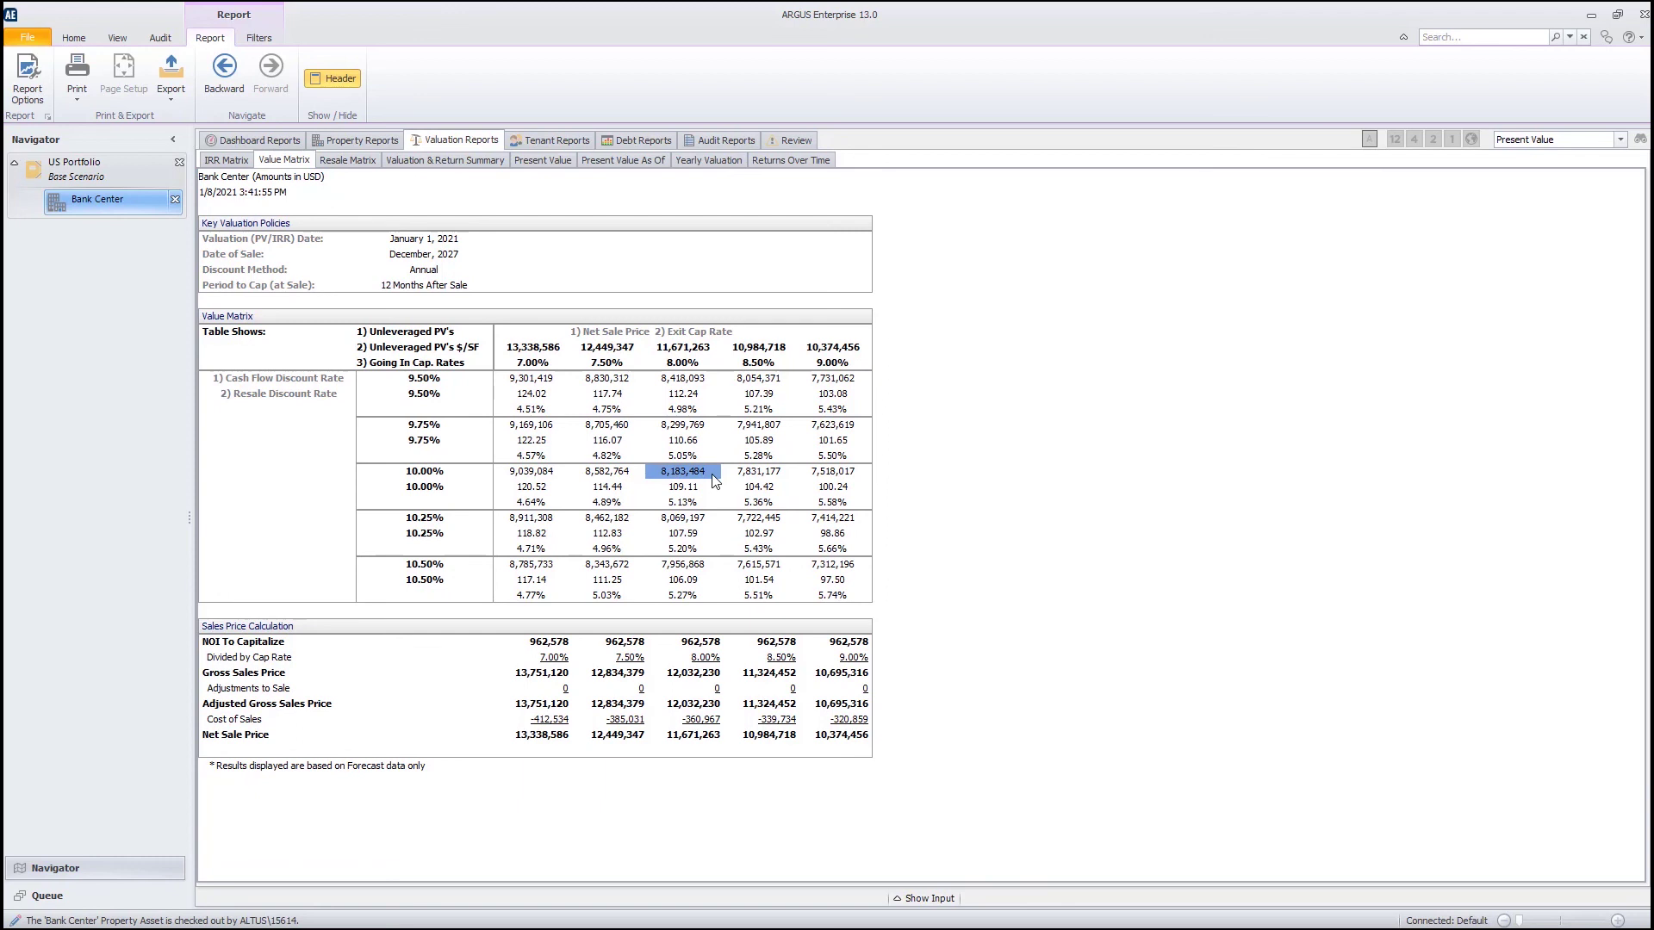